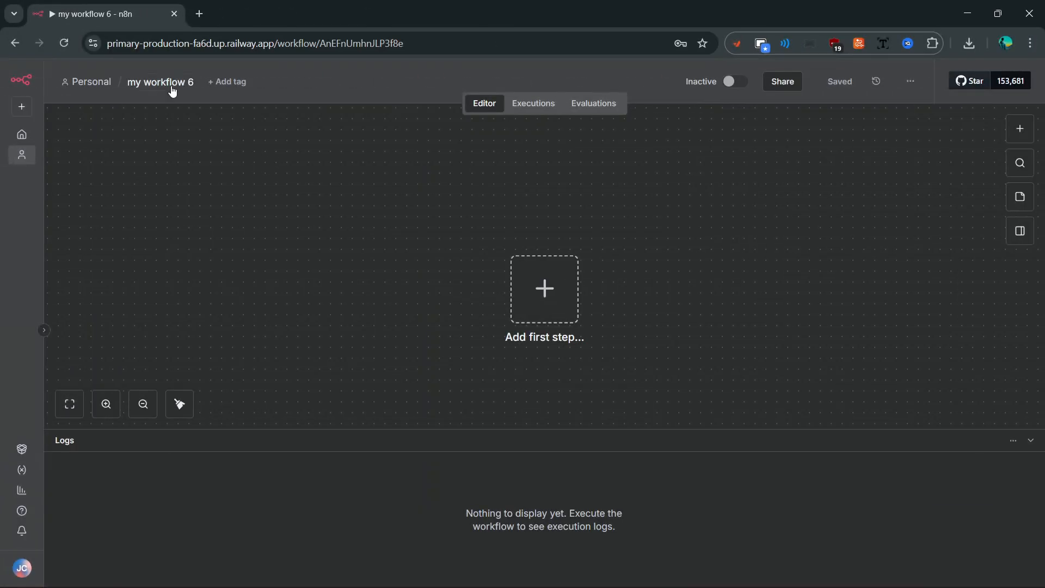
- Rename the workflow to 'AI email agent'
left_click(167, 82)
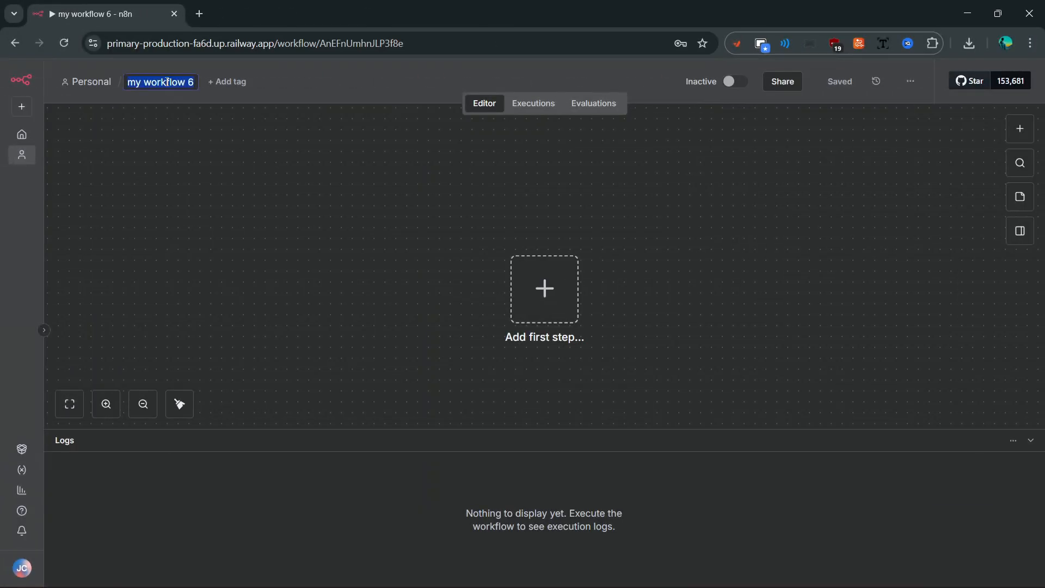
type("AI email agent")
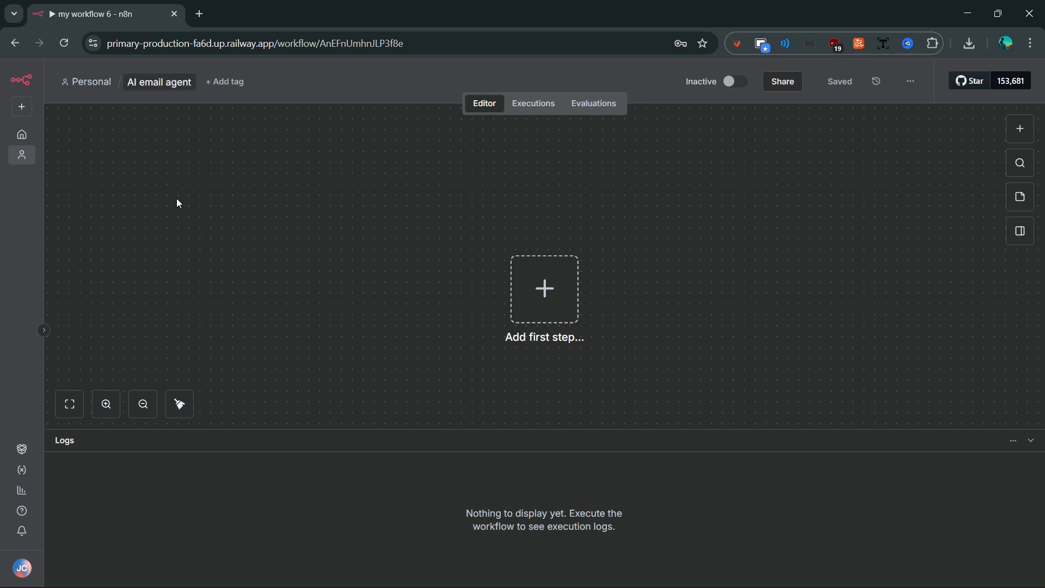
key("Return")
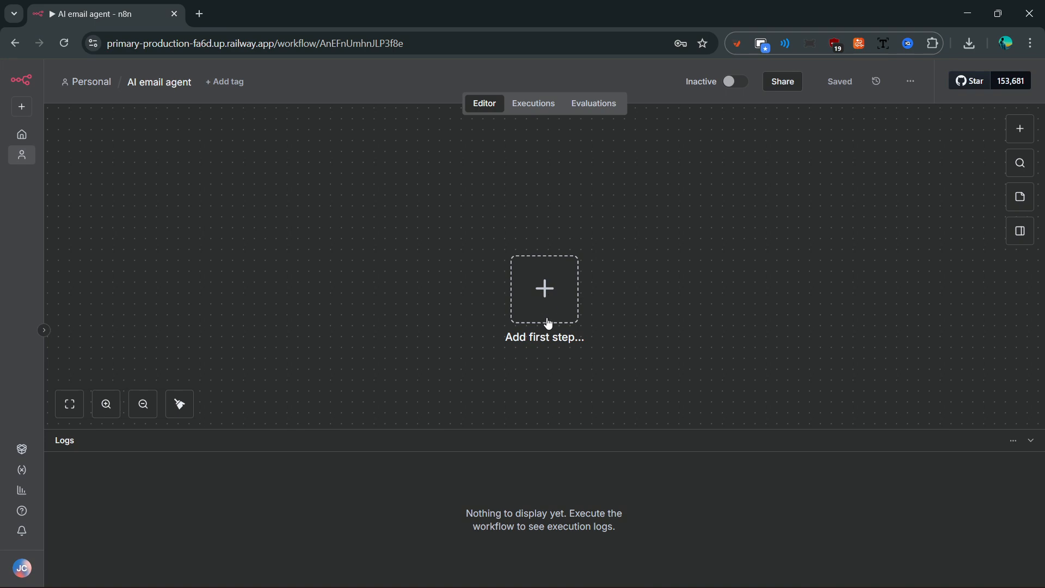
- Add a chat message trigger as the workflow's first step
left_click(544, 303)
scroll(856, 387, "down", 2)
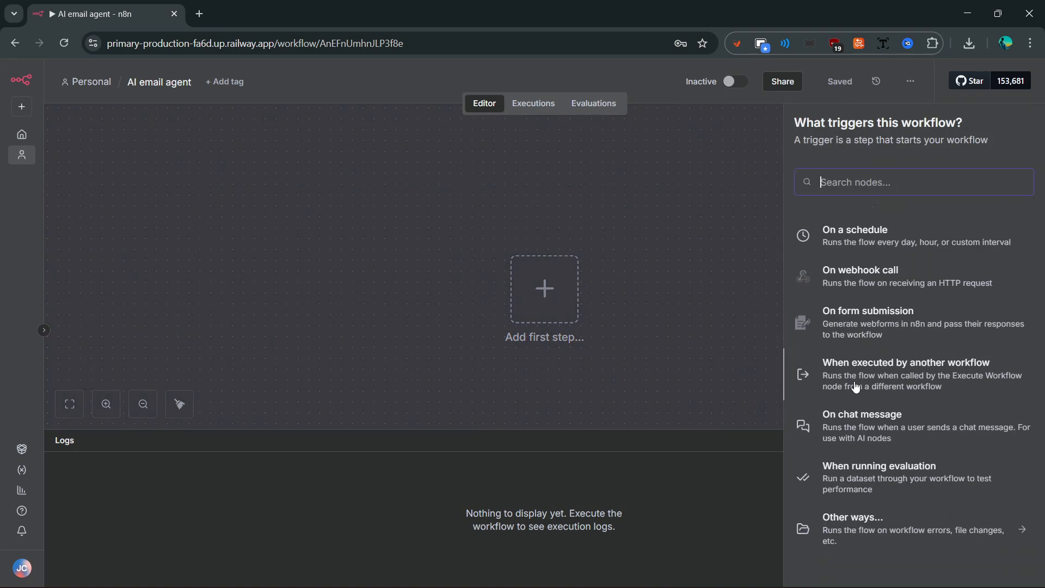
scroll(855, 387, "up", 3)
type("cah")
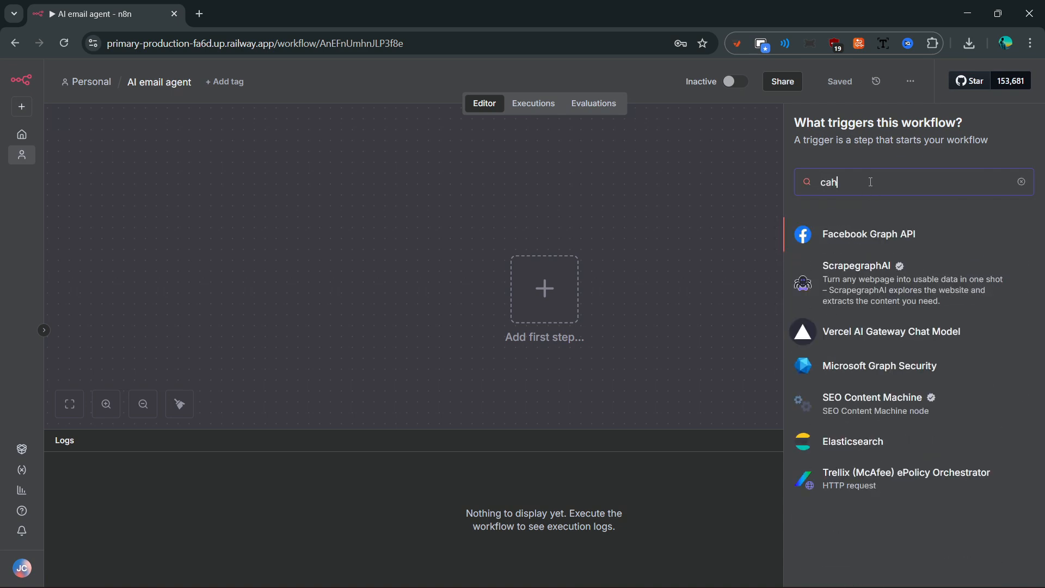
key("BackSpace")
key("BackSpace")
key("BackSpace")
type("chat")
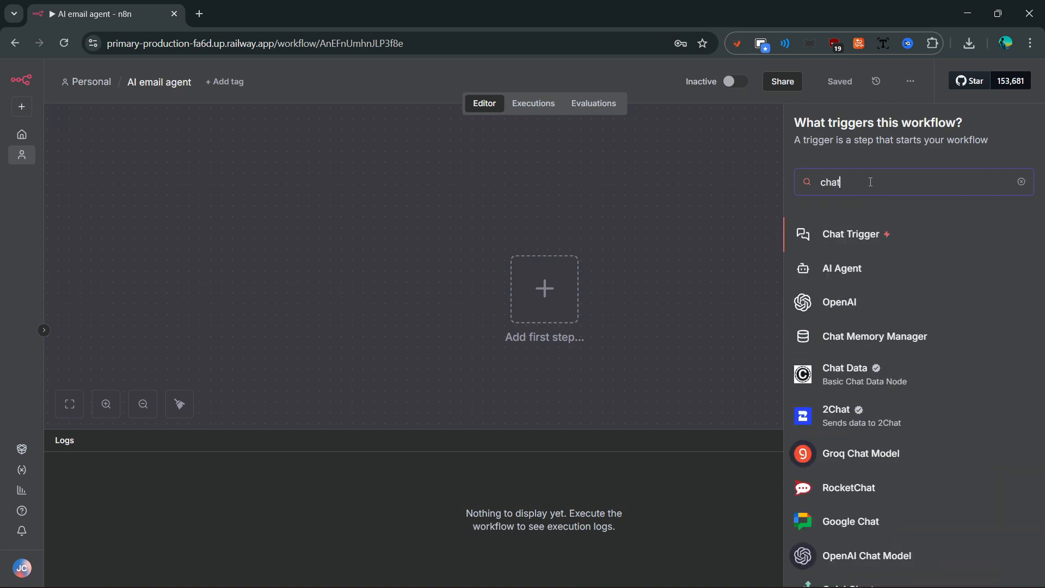
left_click(865, 236)
key("Escape")
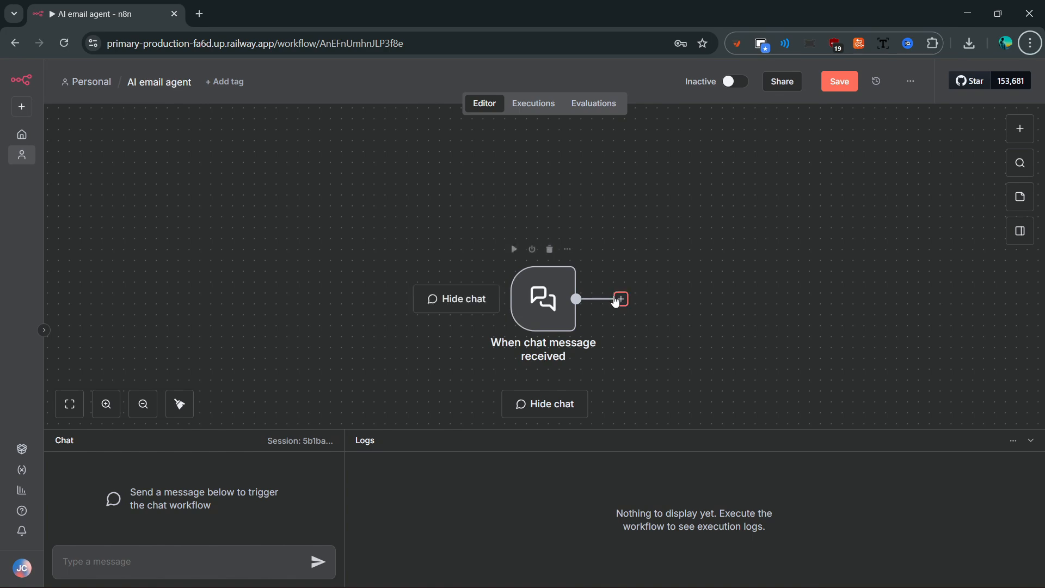
- Add an AI Agent node from the AI category after the chat trigger
left_click(621, 300)
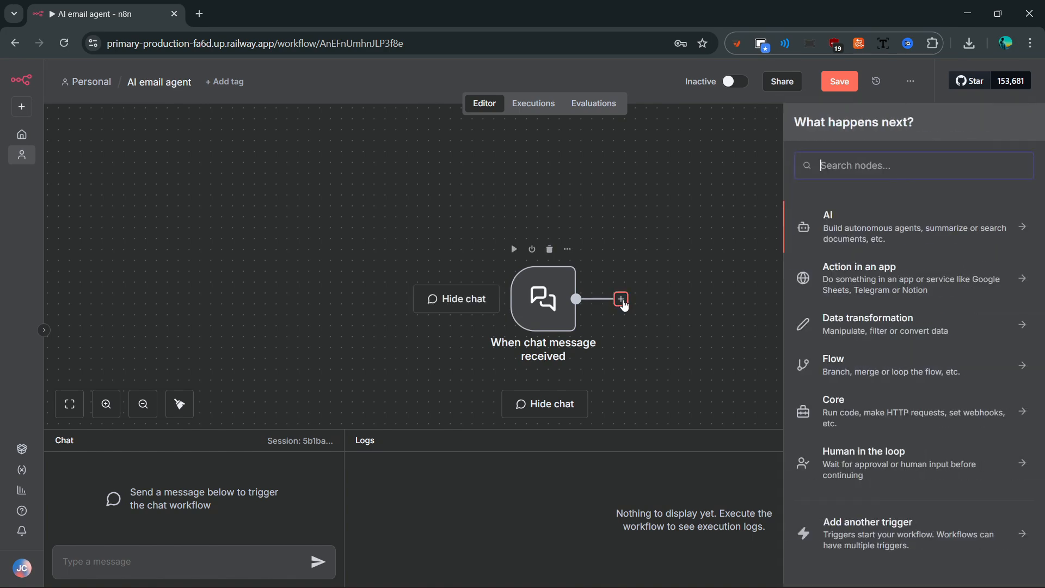
left_click(876, 234)
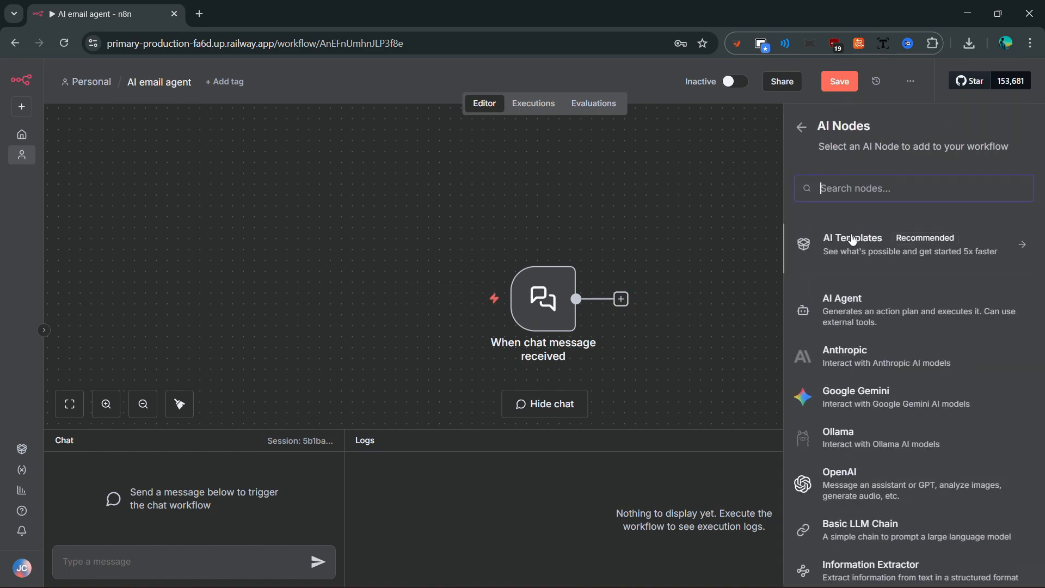
left_click(841, 318)
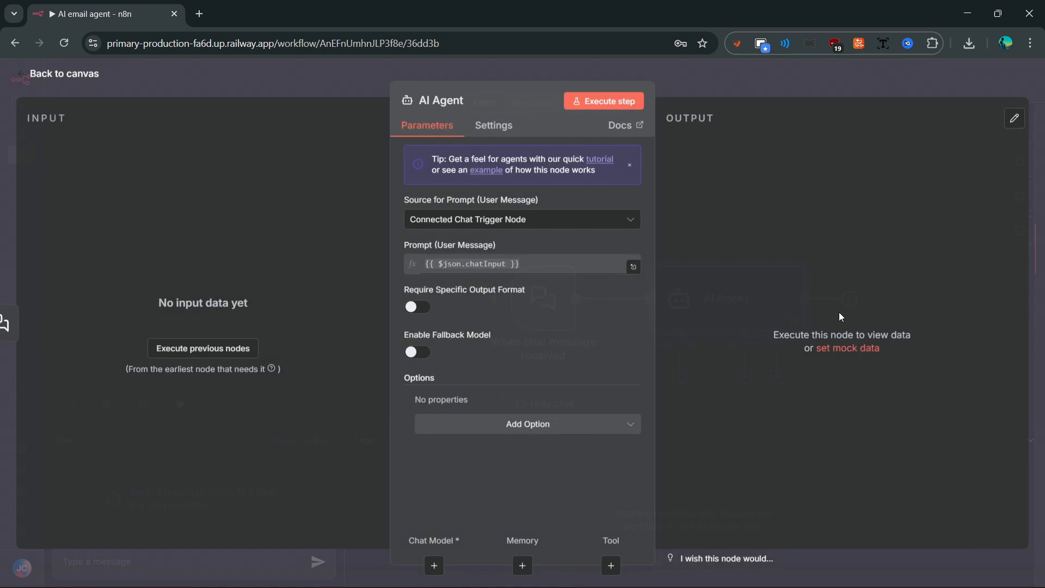
left_click(718, 83)
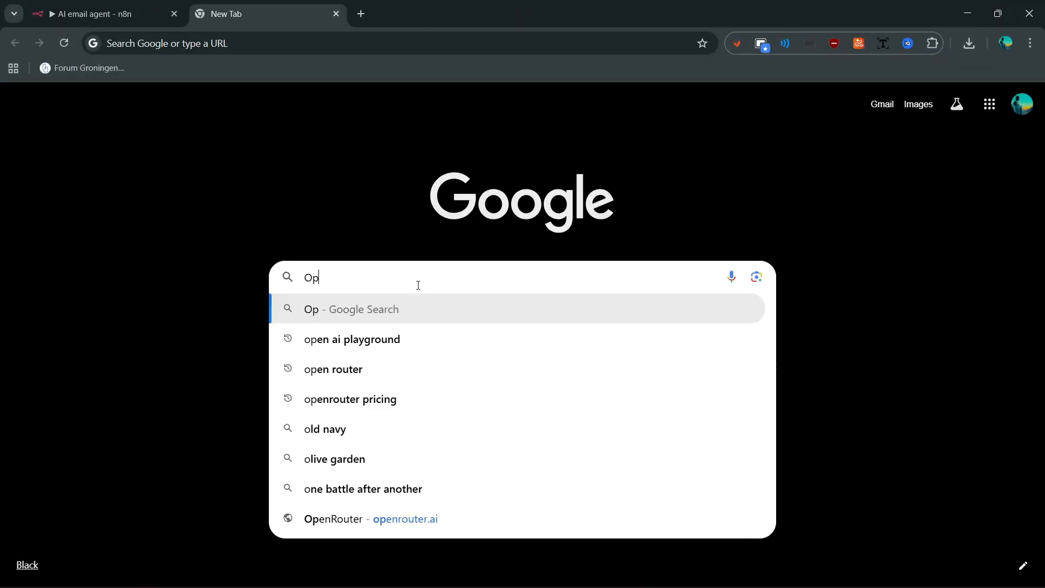
- Find OpenRouter through a Google search, check the credit balance, and go to API Keys
type("uter")
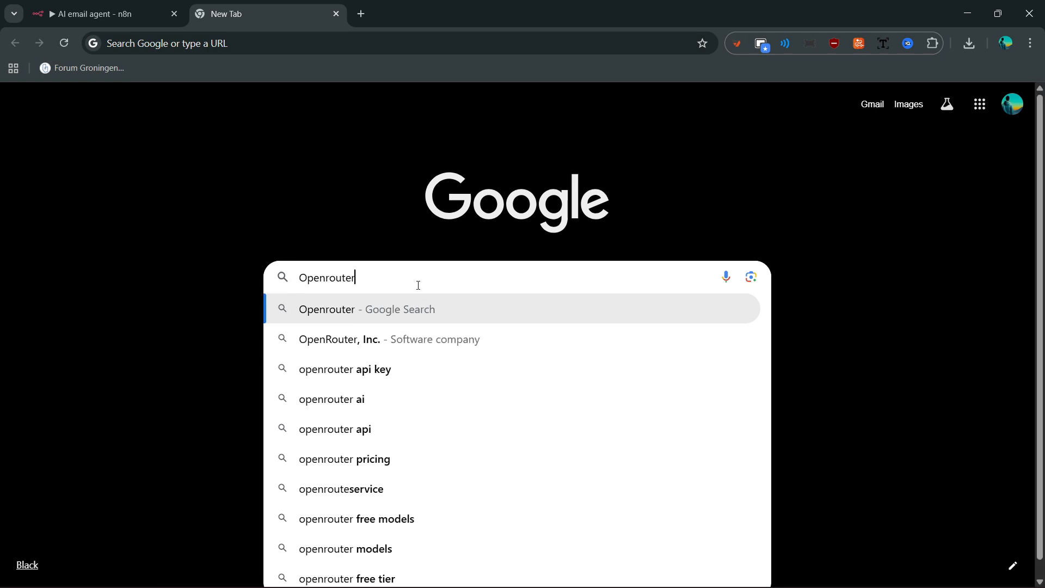
key("Return")
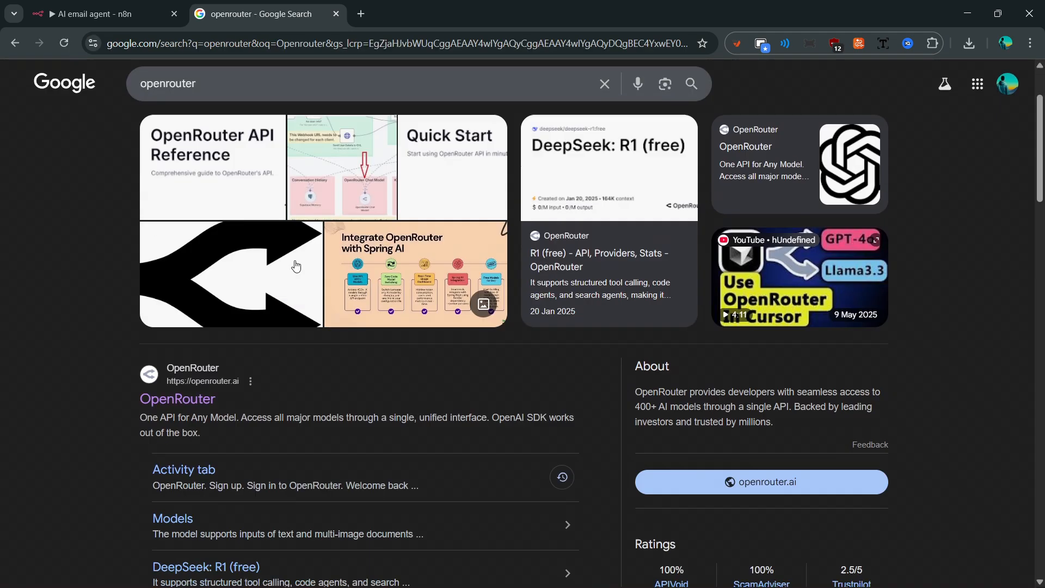
left_click(163, 374)
left_click(964, 90)
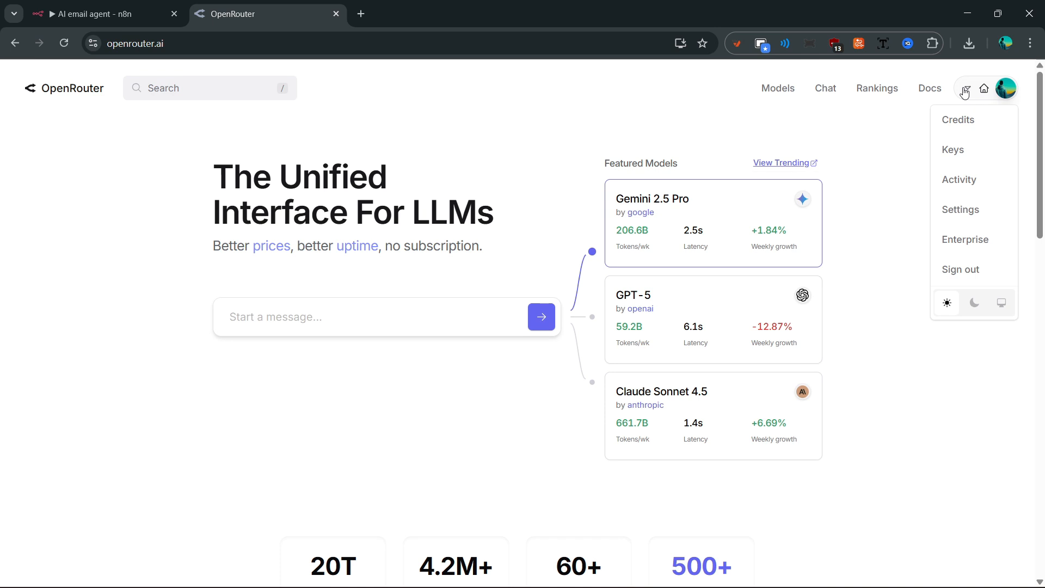
left_click(962, 120)
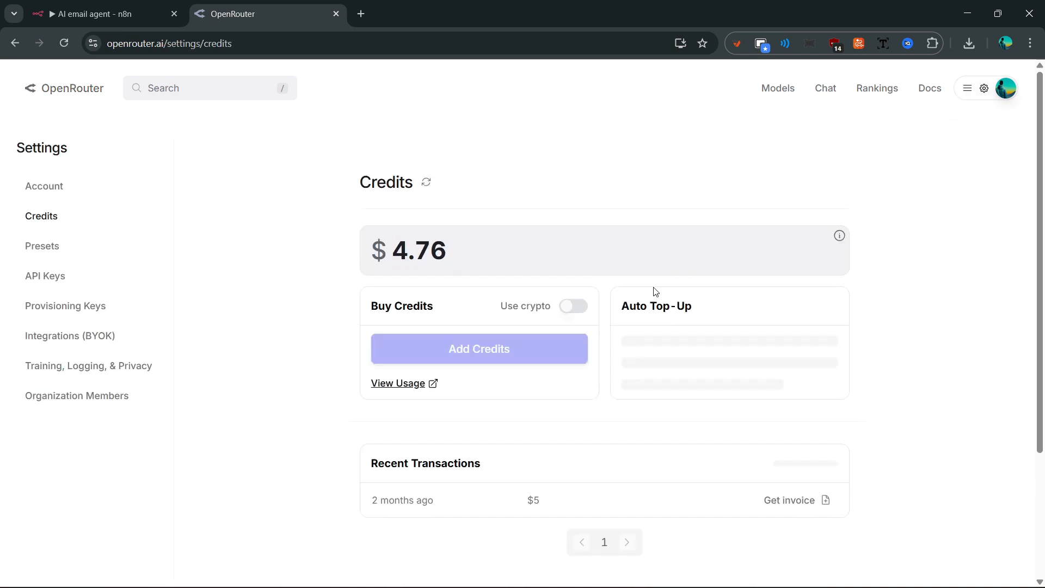
left_click(967, 88)
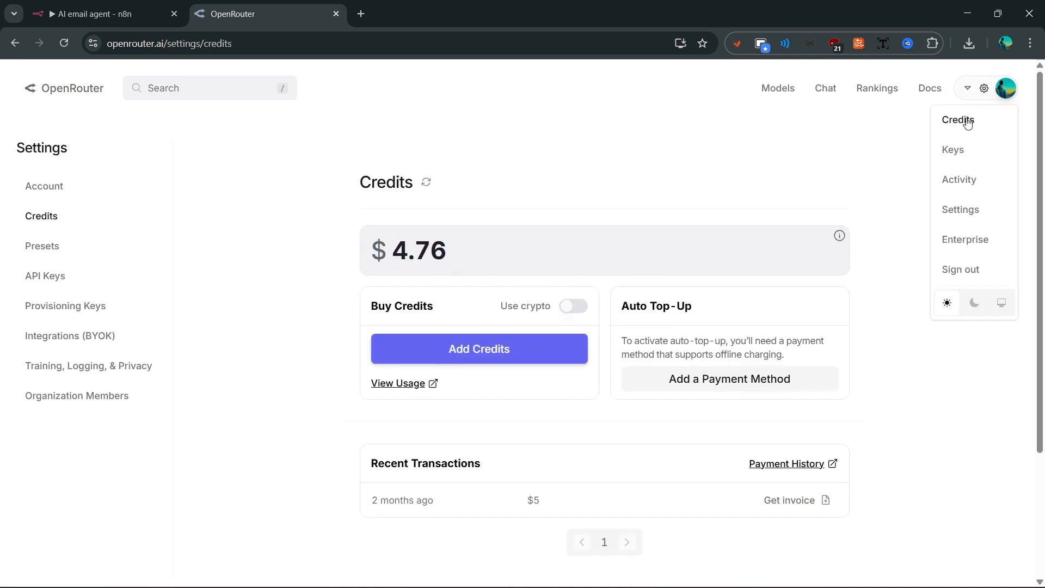
left_click(964, 155)
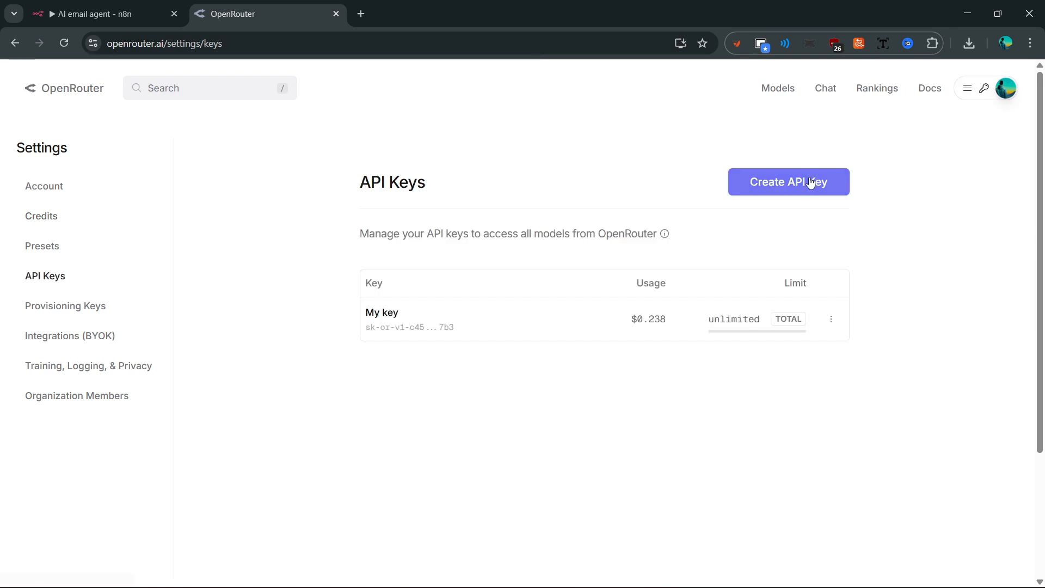
- Create an API key named 'Open router key 2' with a credit limit of 5, and copy it
left_click(811, 180)
left_click(532, 268)
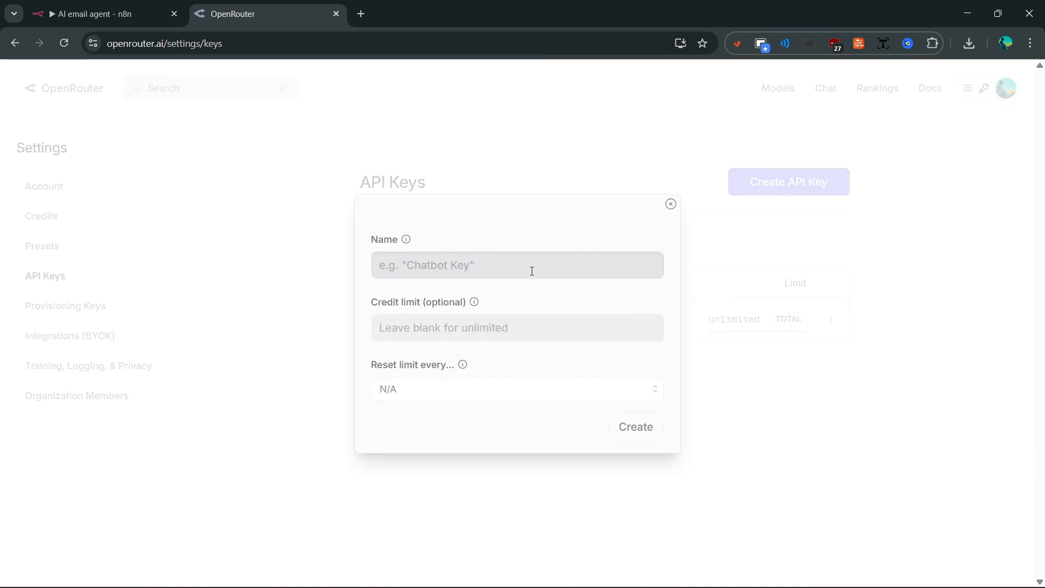
type("Open router key 2")
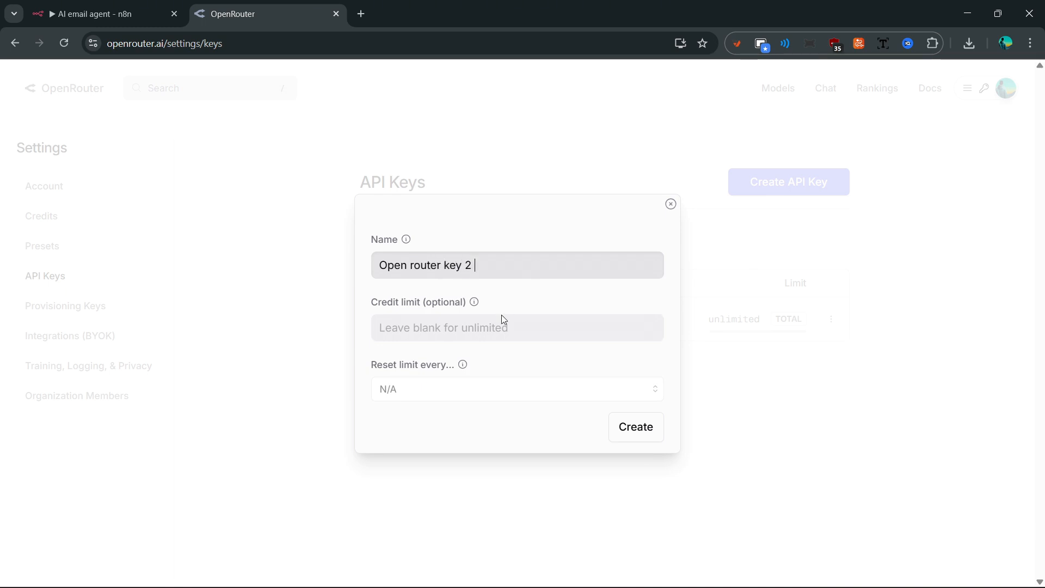
left_click(499, 322)
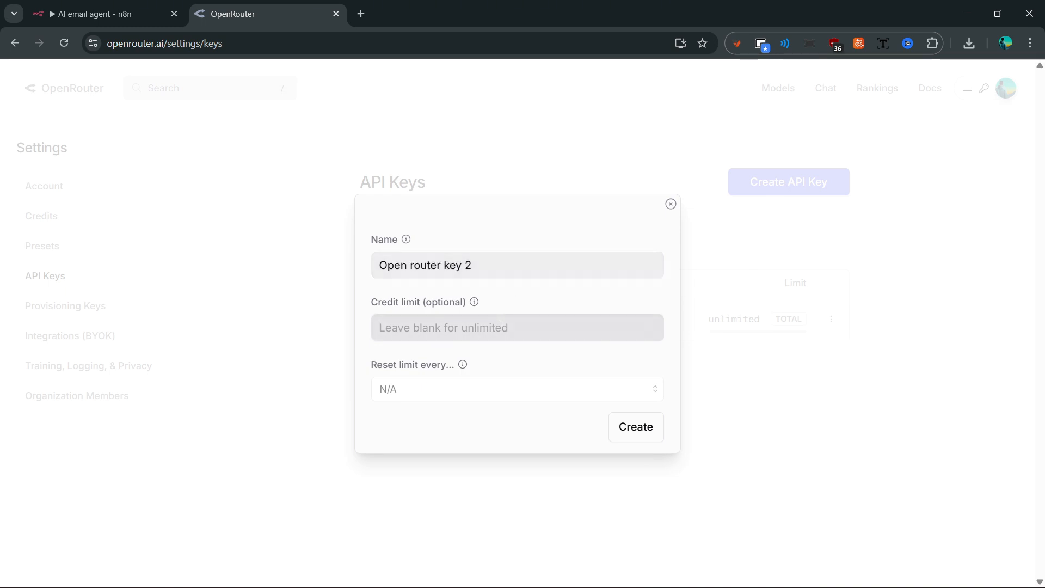
type("5")
left_click(632, 428)
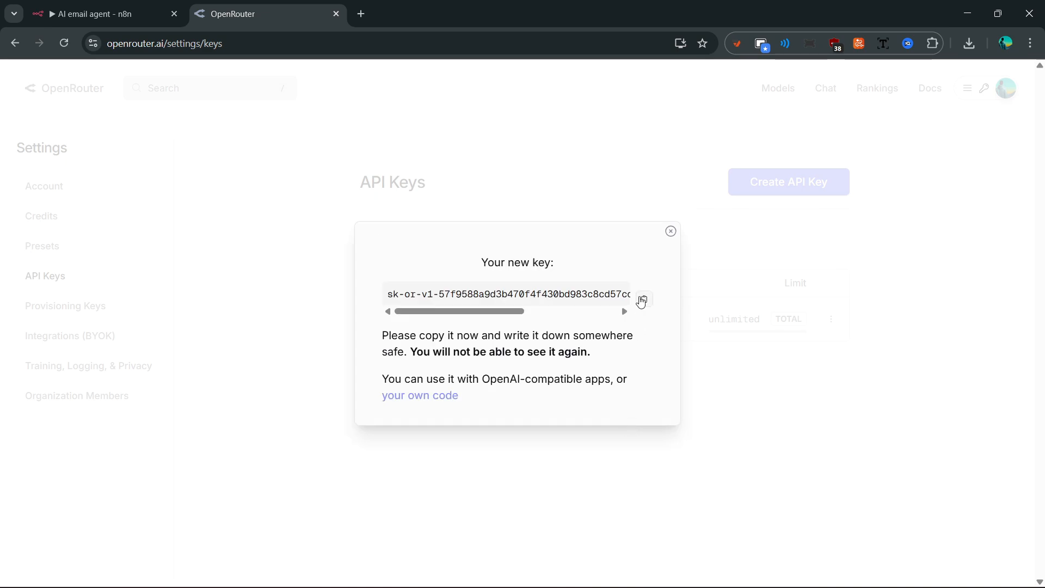
left_click(642, 300)
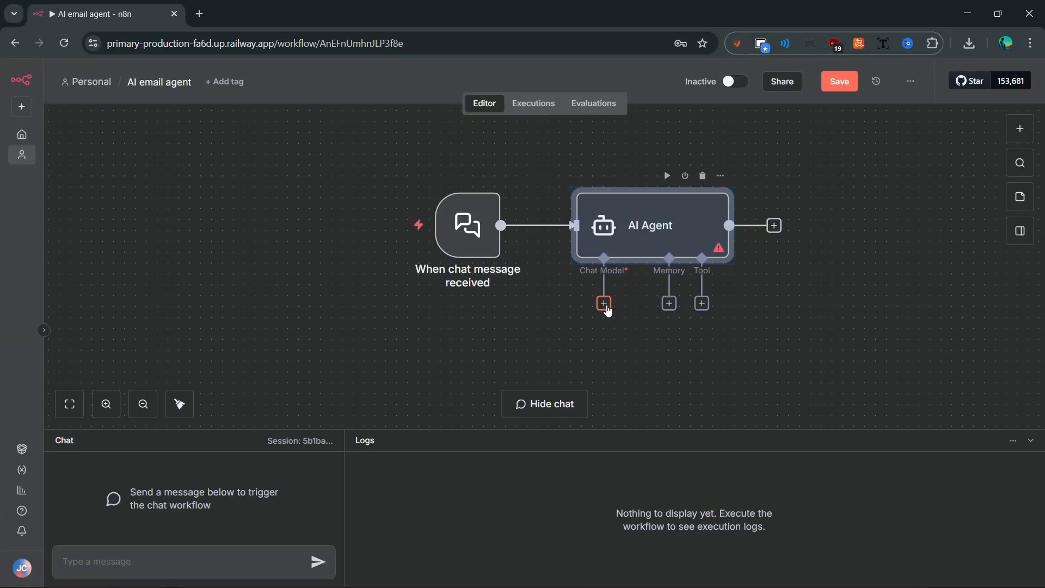
- Attach an OpenRouter Chat Model and save a new credential 'OpenRouter key 2' with the pasted API key
left_click(603, 303)
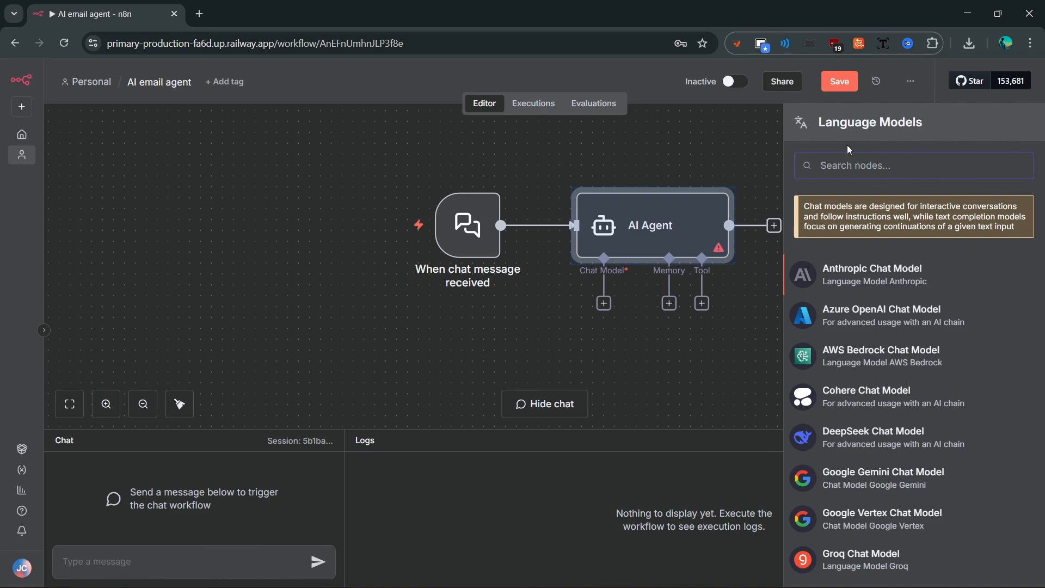
type("pen")
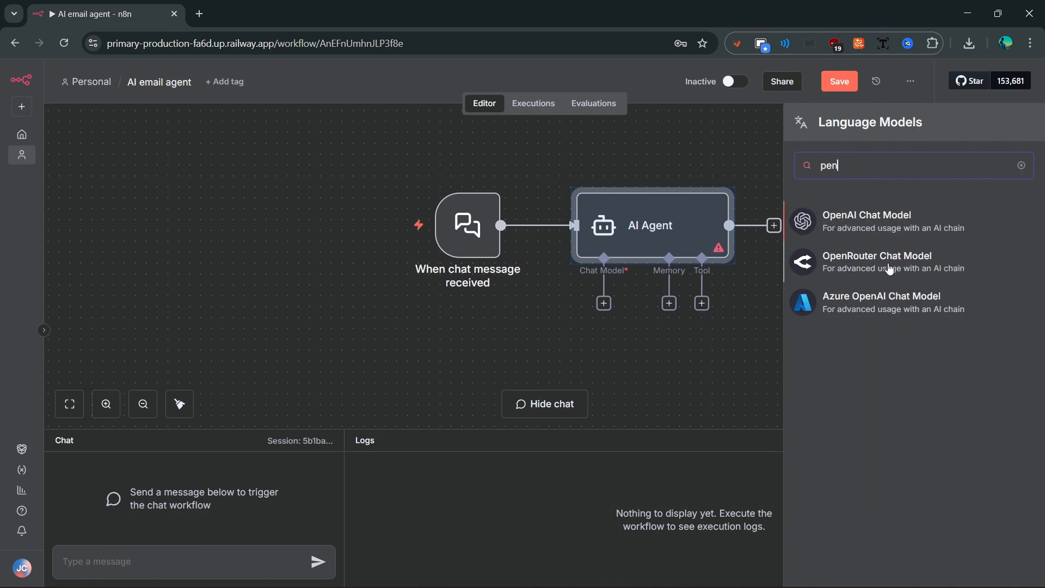
left_click(890, 266)
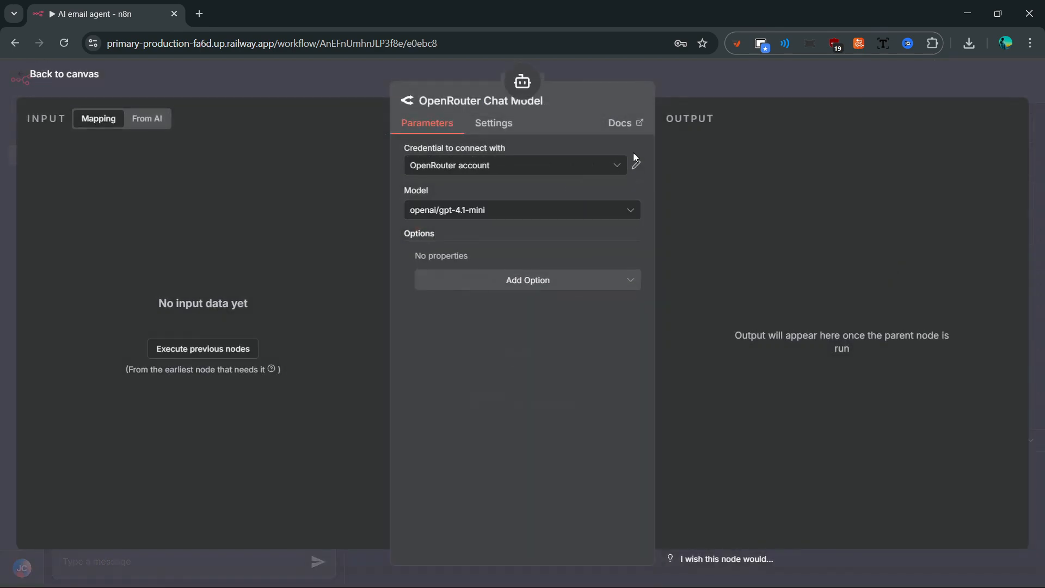
left_click(599, 172)
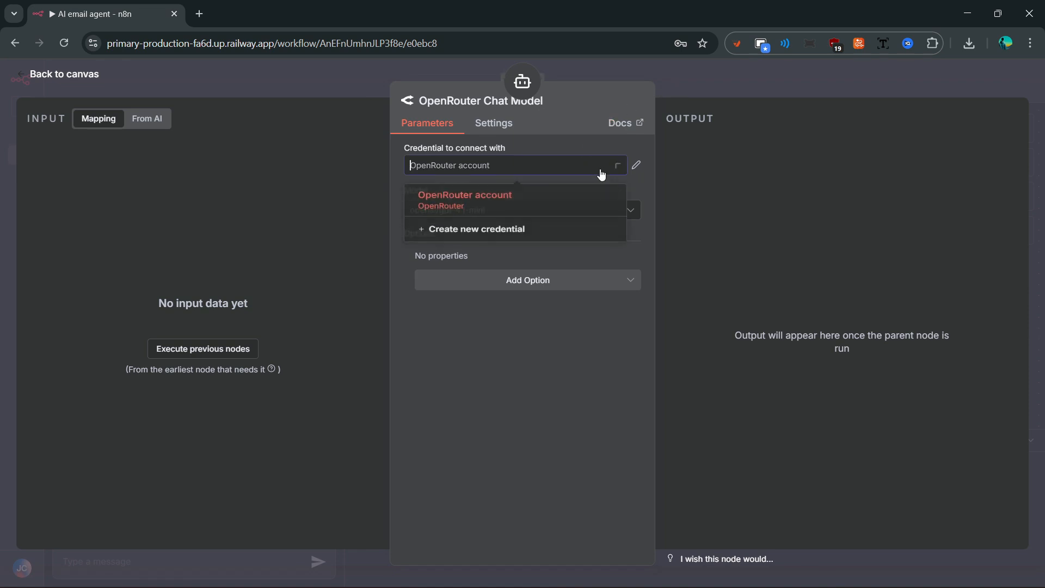
left_click(553, 239)
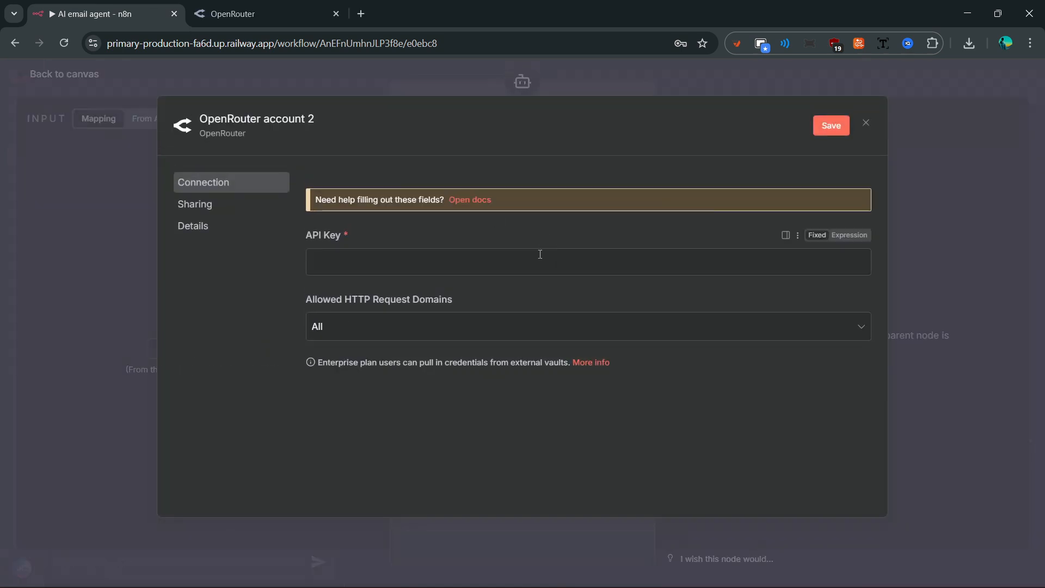
left_click(521, 264)
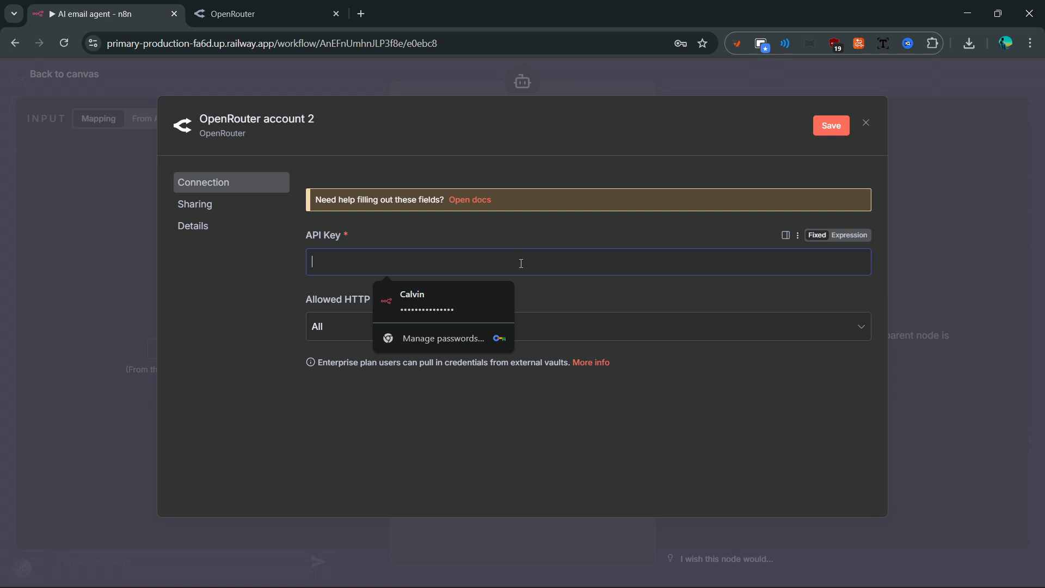
key("ctrl+v")
left_click(305, 119)
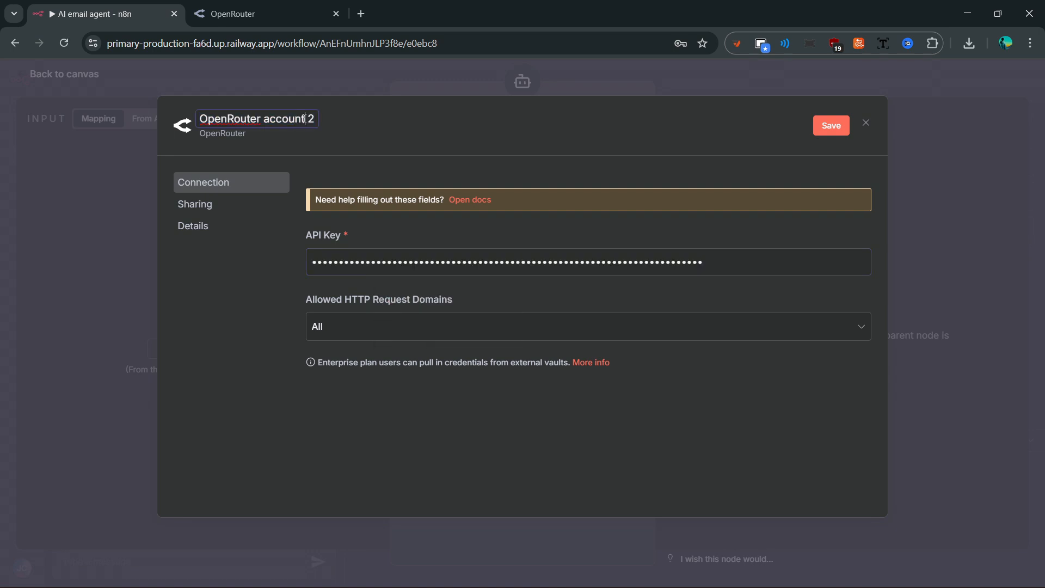
key("BackSpace")
key("BackSpace")
key("BackSpace")
key("BackSpace")
key("BackSpace")
key("BackSpace")
key("BackSpace")
type("key")
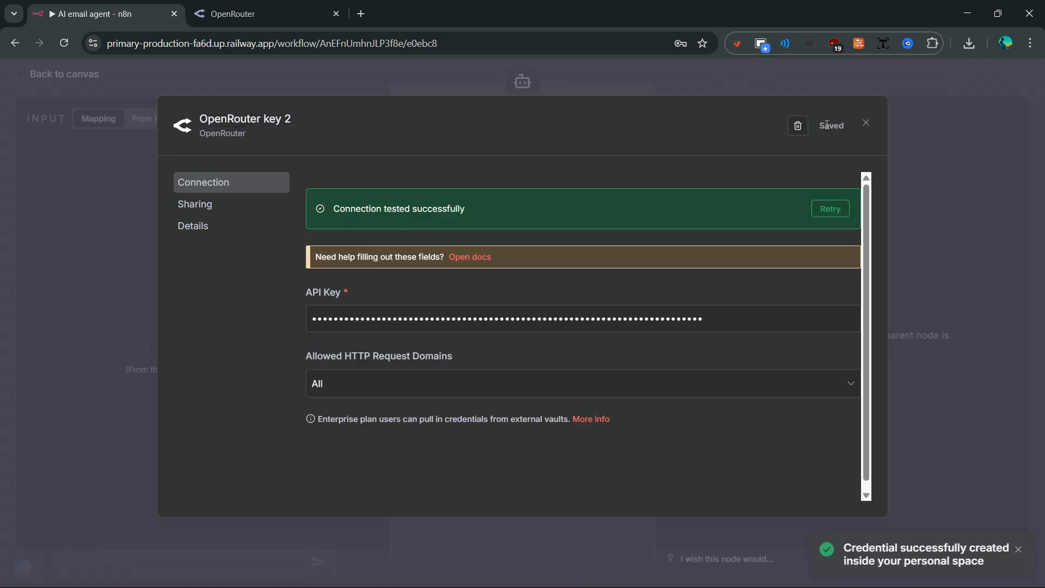
left_click(865, 124)
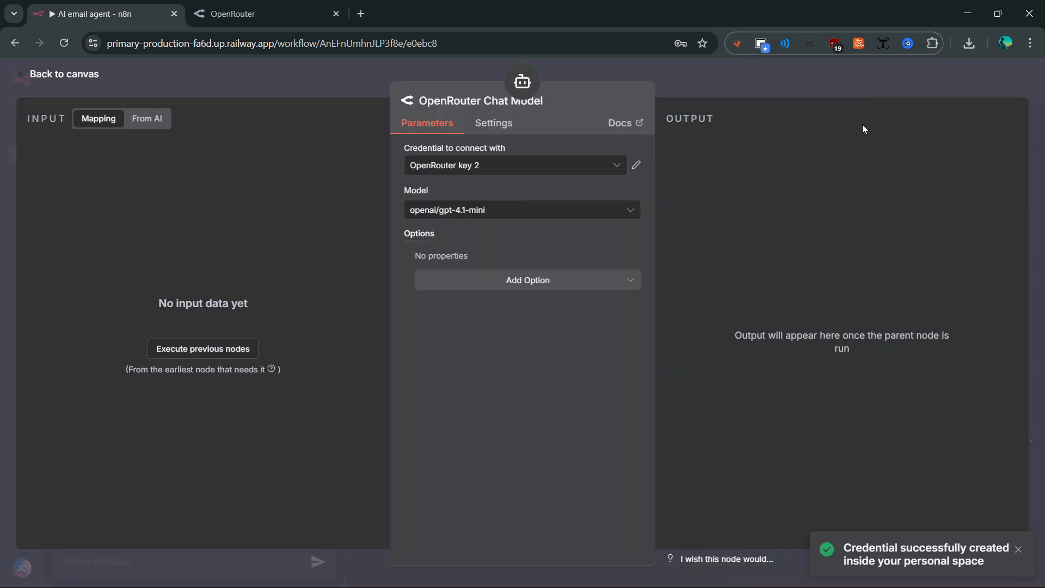
- Select the OpenRouter key 2 credential and the openai/gpt-4o-mini model
left_click(561, 166)
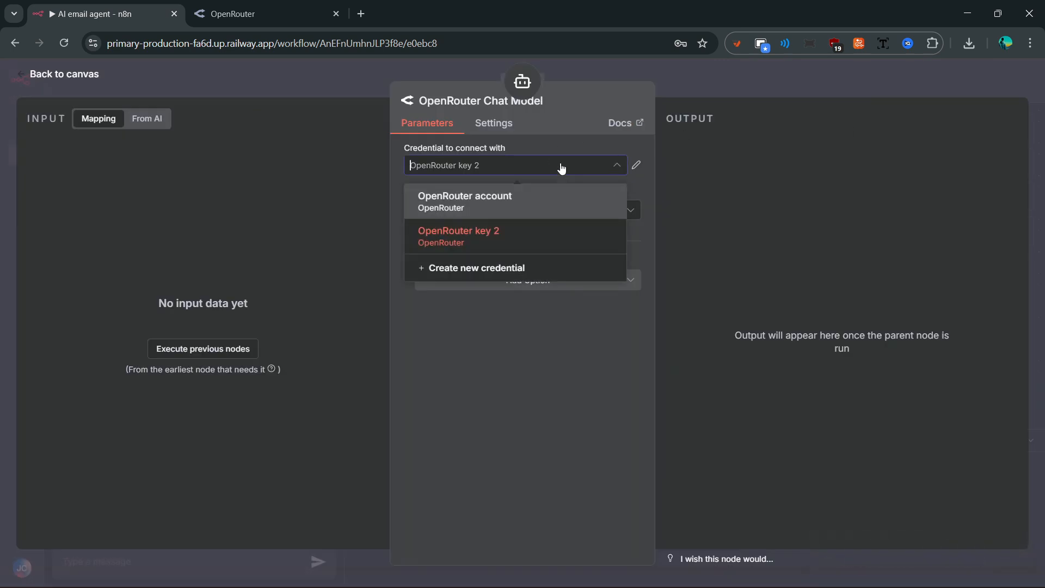
left_click(487, 237)
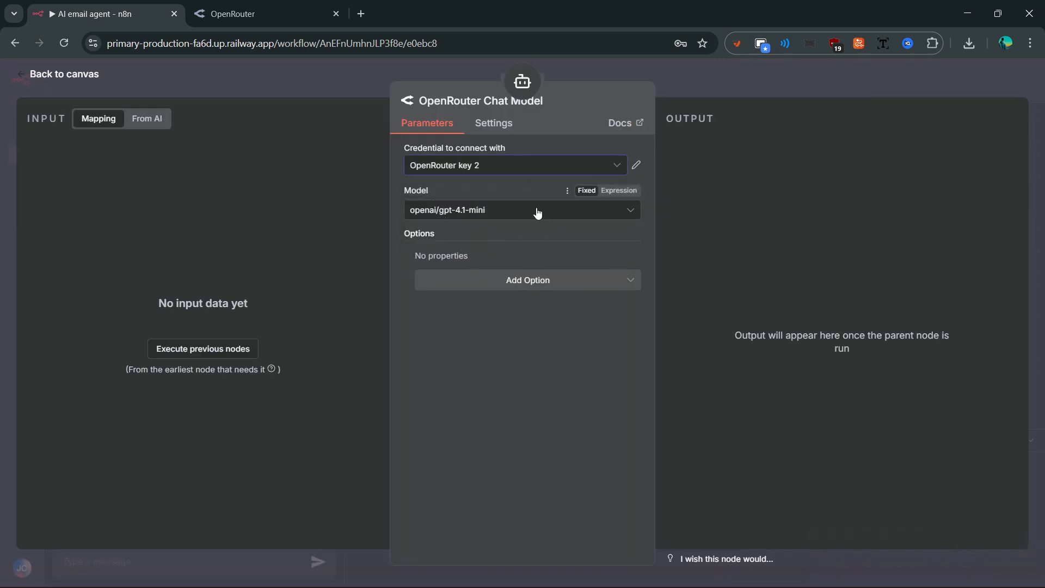
left_click(537, 214)
type("4o")
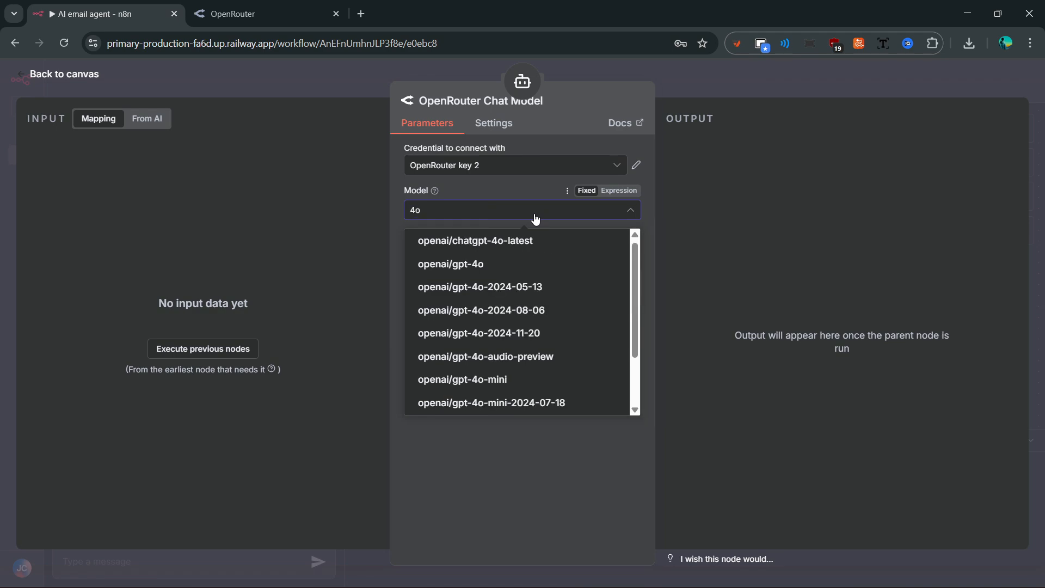
left_click(497, 383)
- Attach Simple Memory to the AI Agent, keeping the default context window of 5
left_click(661, 79)
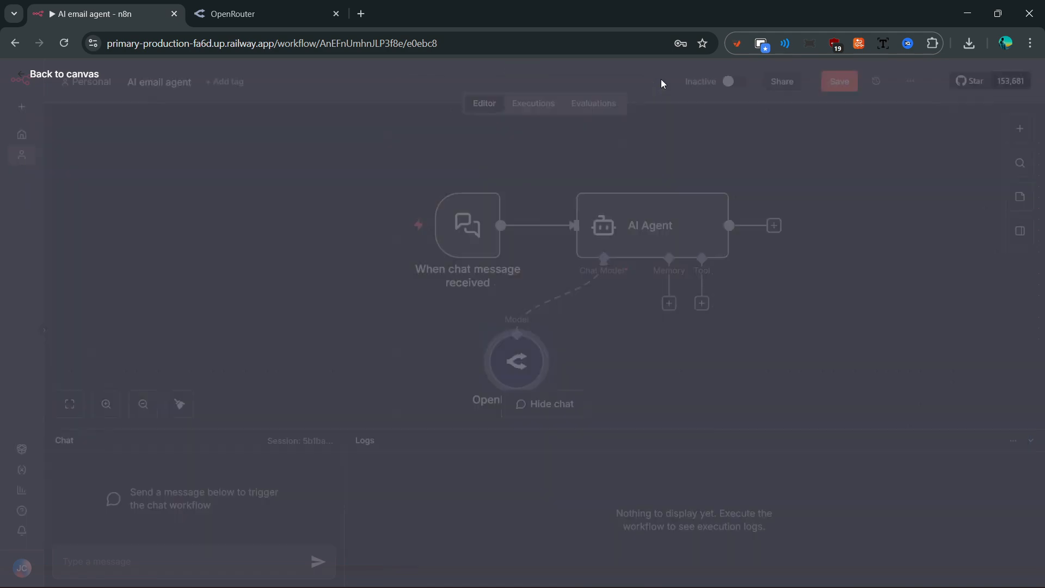
left_click(643, 302)
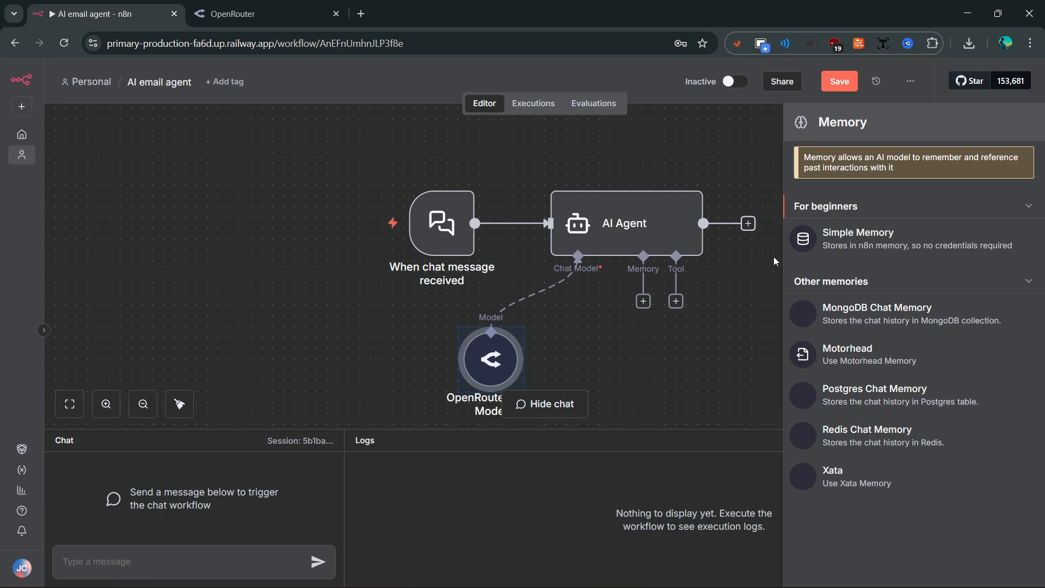
left_click(830, 242)
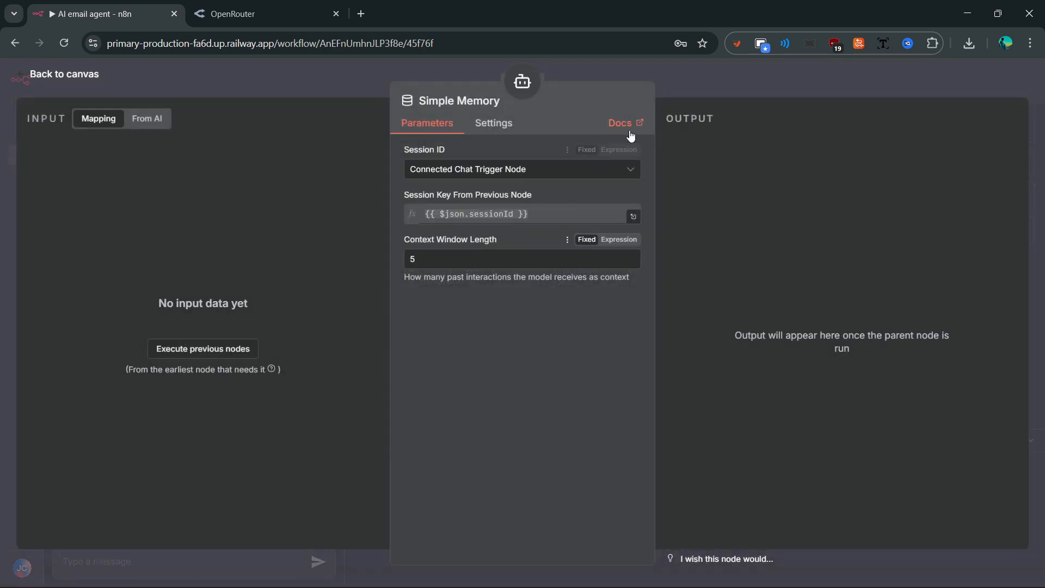
left_click(678, 82)
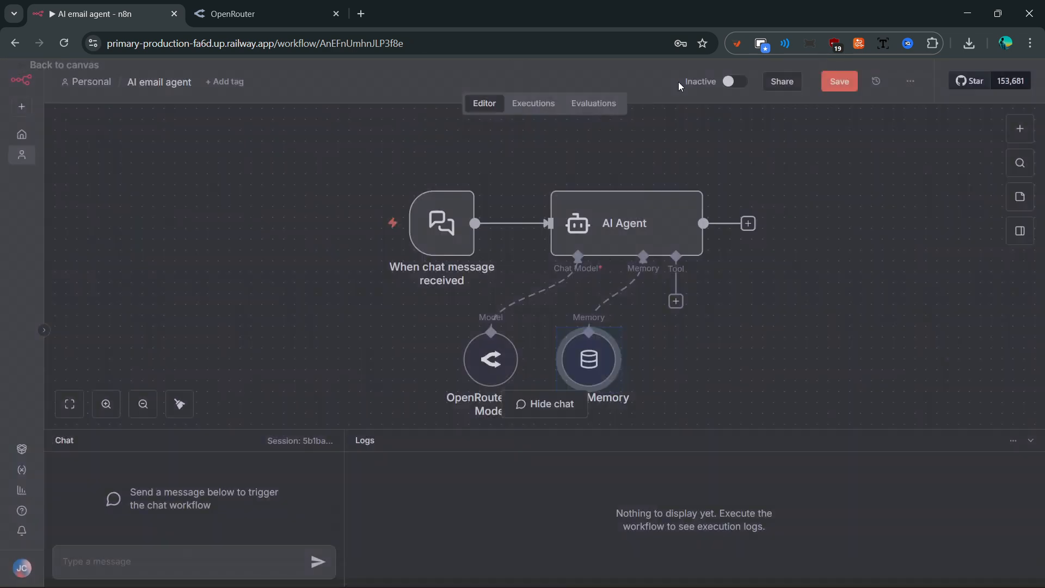
left_click_drag(741, 326, 677, 325)
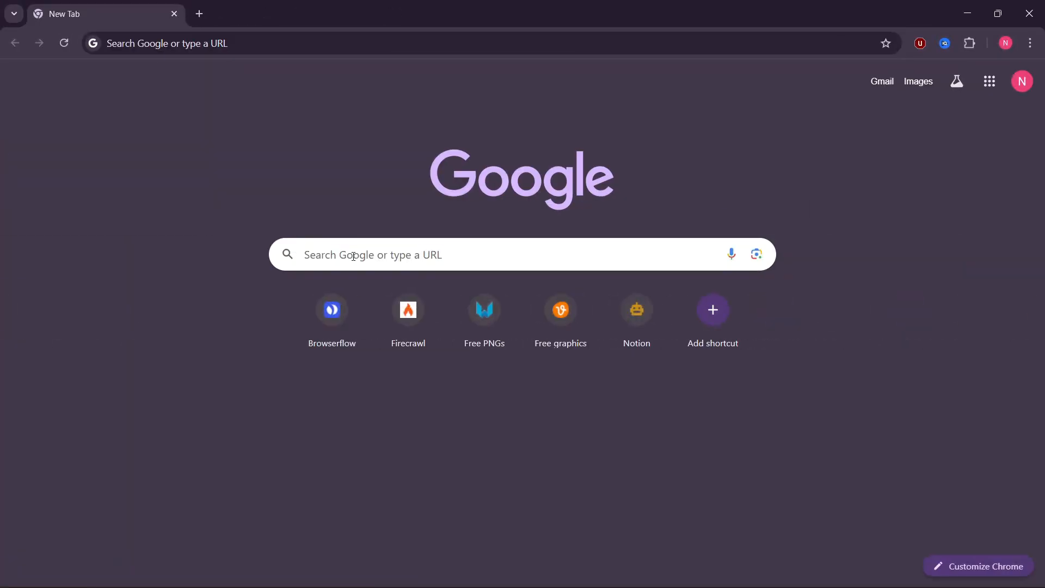
- Open the Google Cloud console from the pasted address
left_click(353, 256)
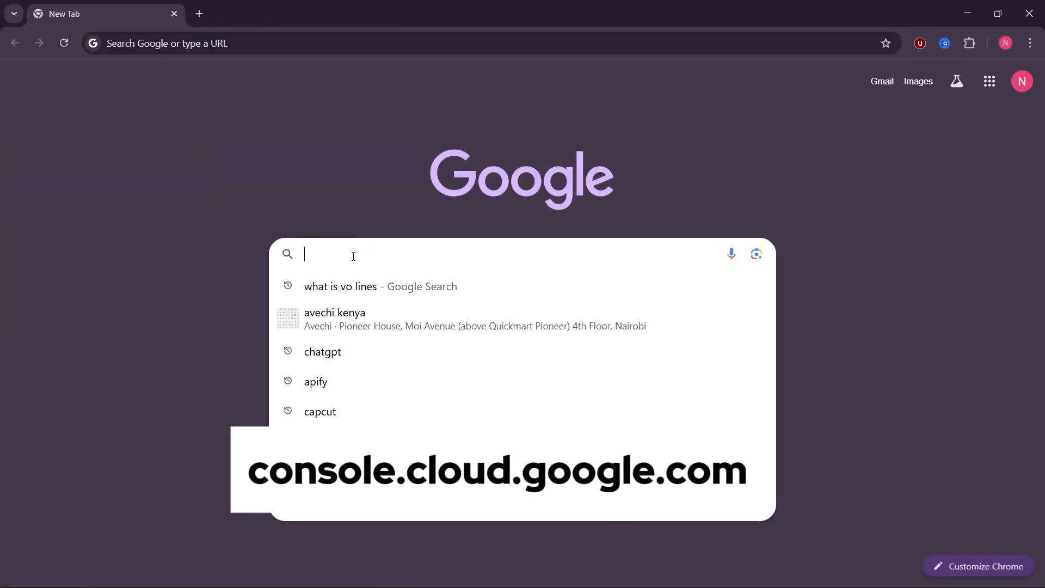
key("ctrl+v")
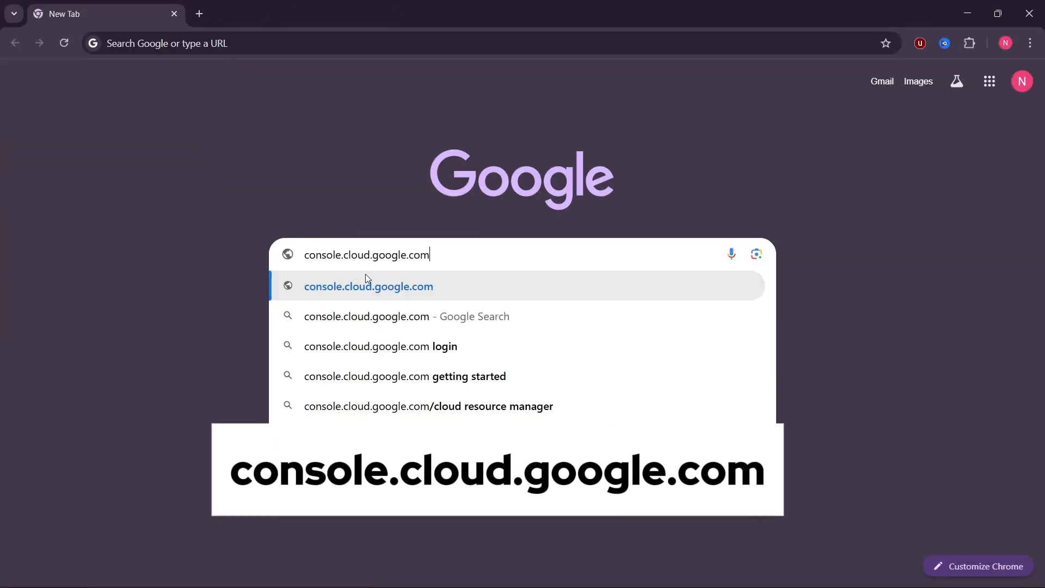
left_click(364, 281)
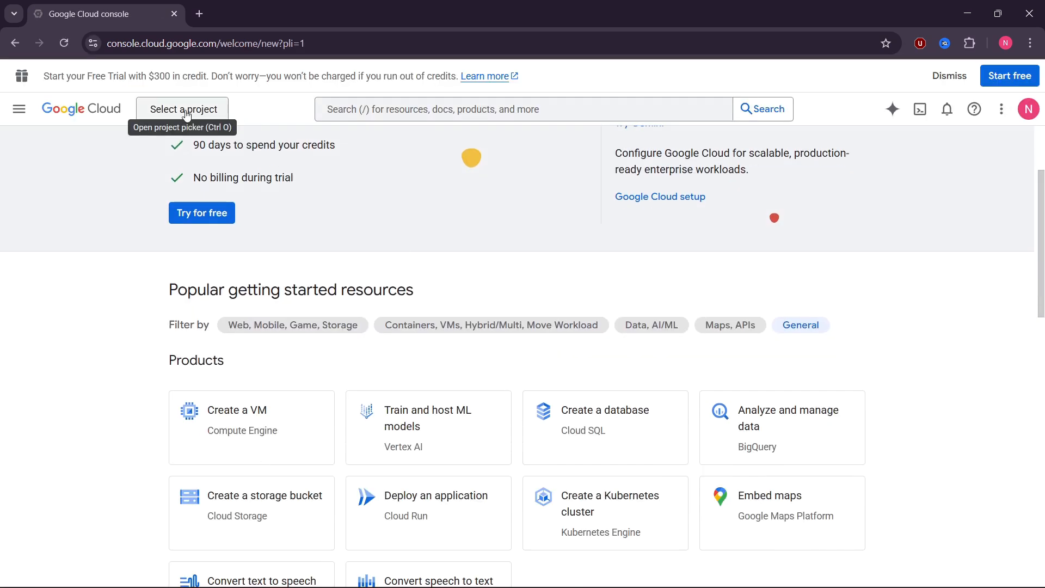
- Create a new project named Gmail-n8n and switch to it
left_click(185, 111)
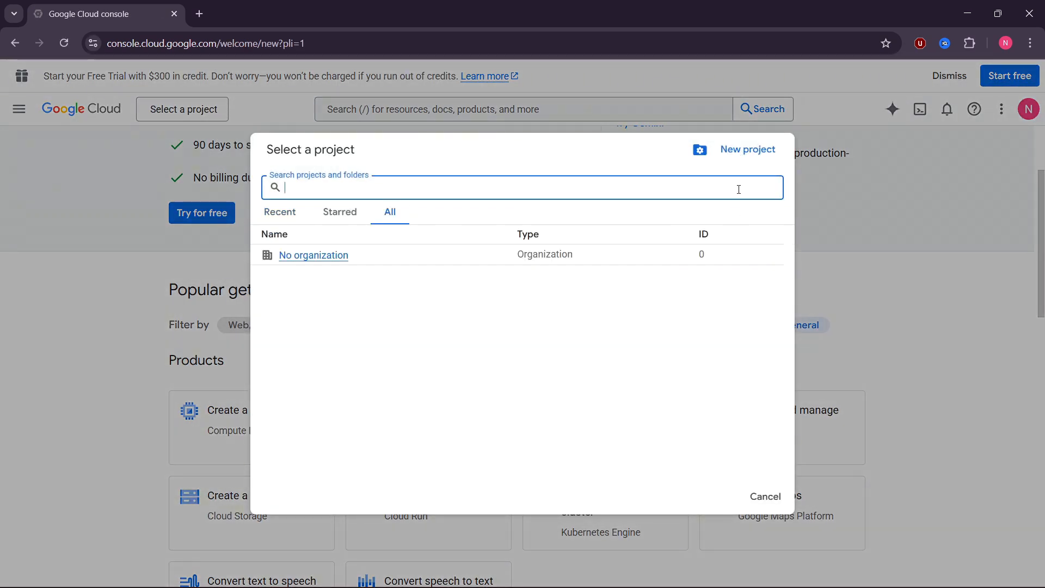
left_click(747, 149)
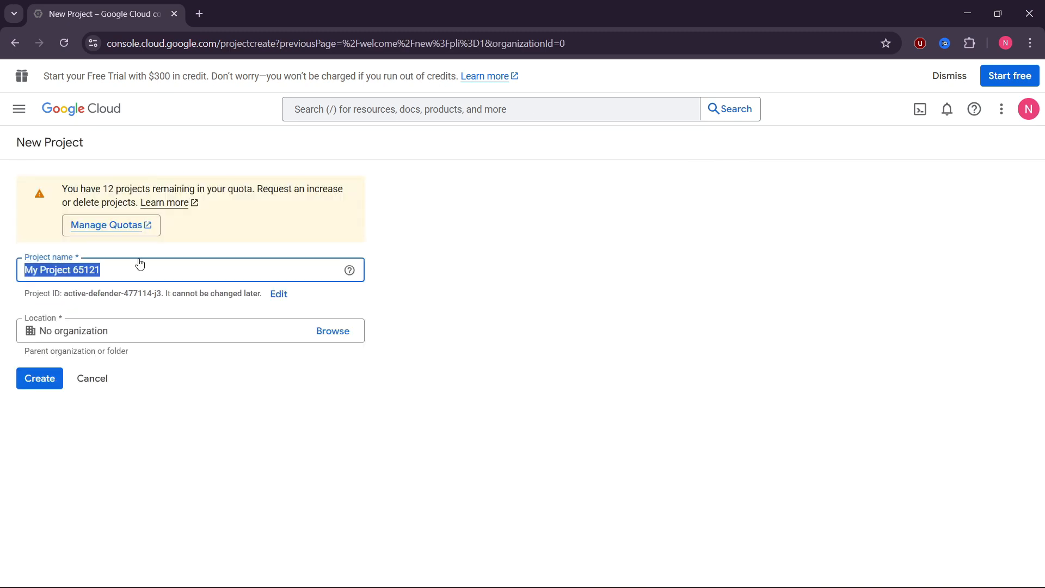
type("Gmail-")
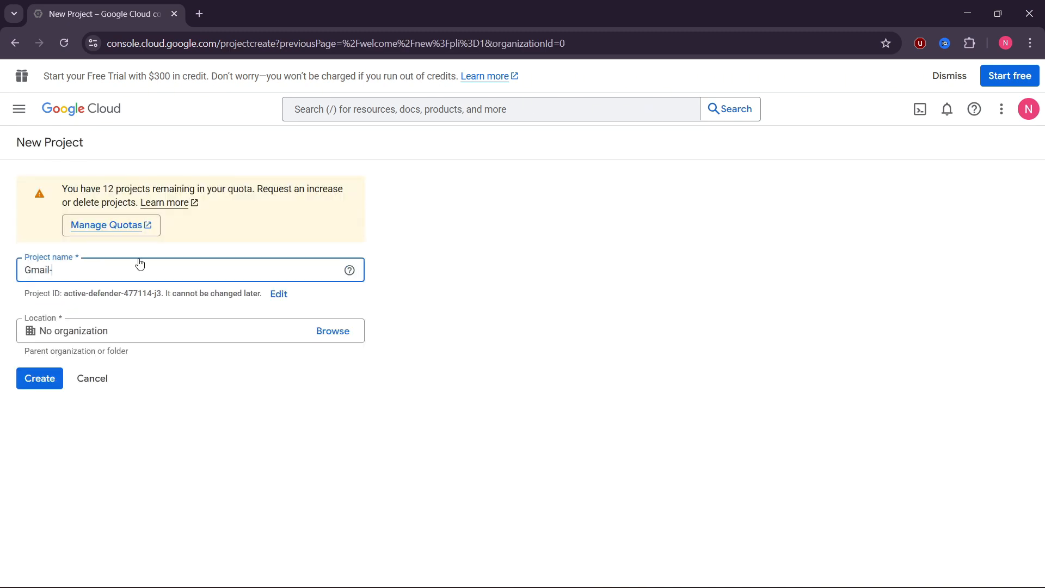
type("n8n")
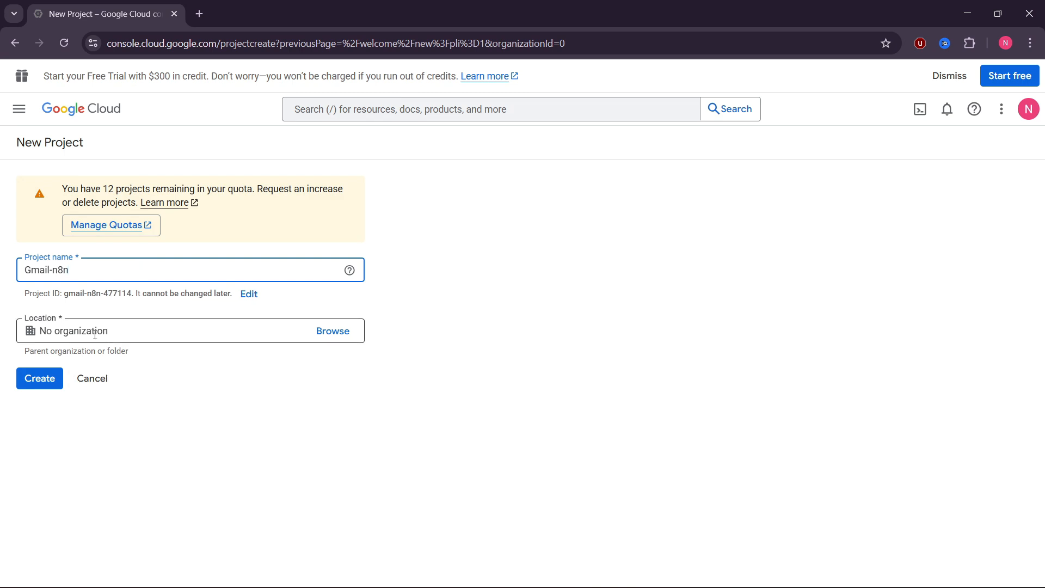
left_click(39, 378)
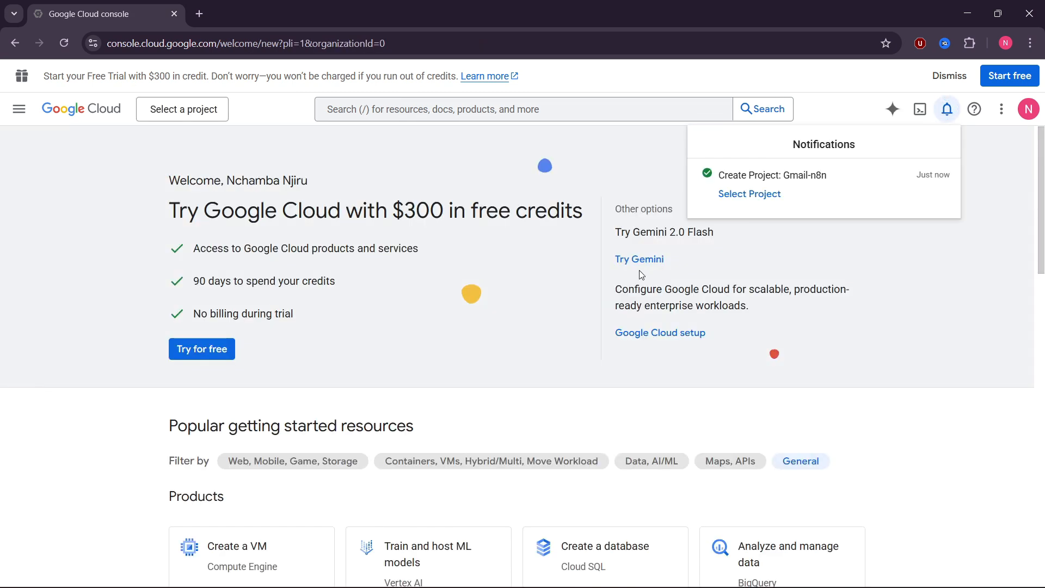
left_click(742, 197)
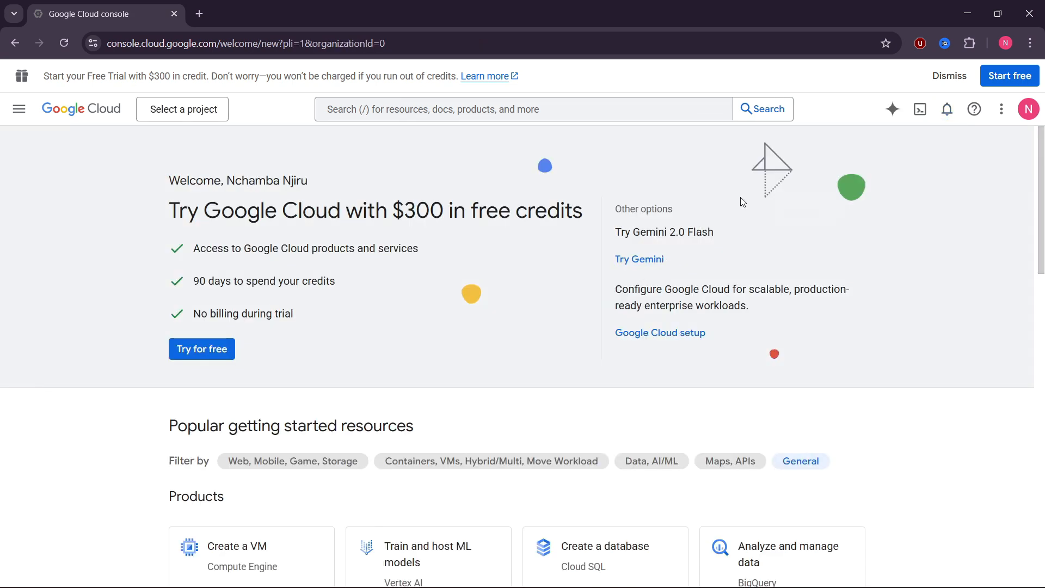
- Find the Gmail API via the console search and enable it for Gmail-n8n
left_click(522, 75)
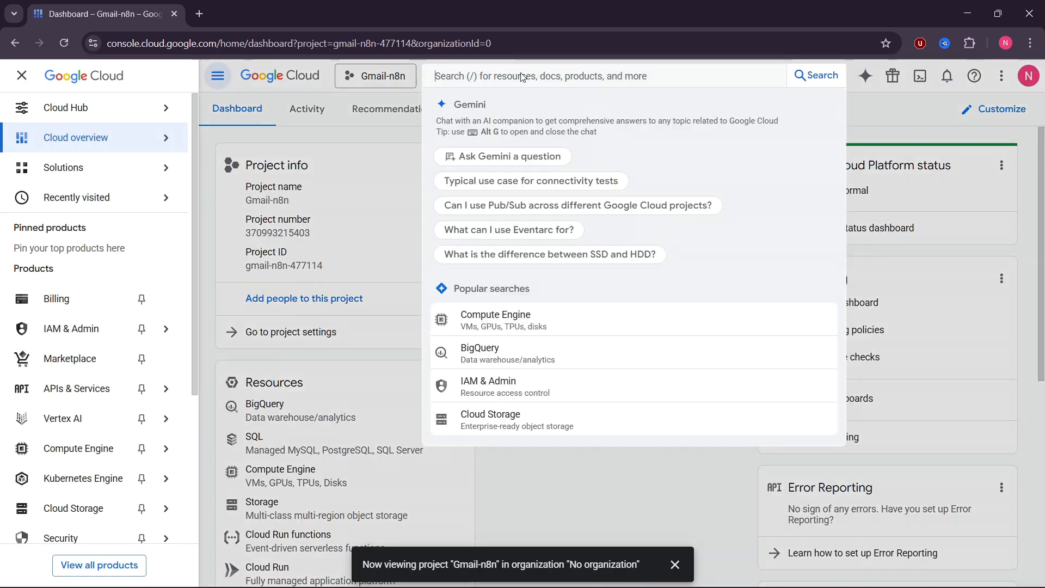
type("Gmail")
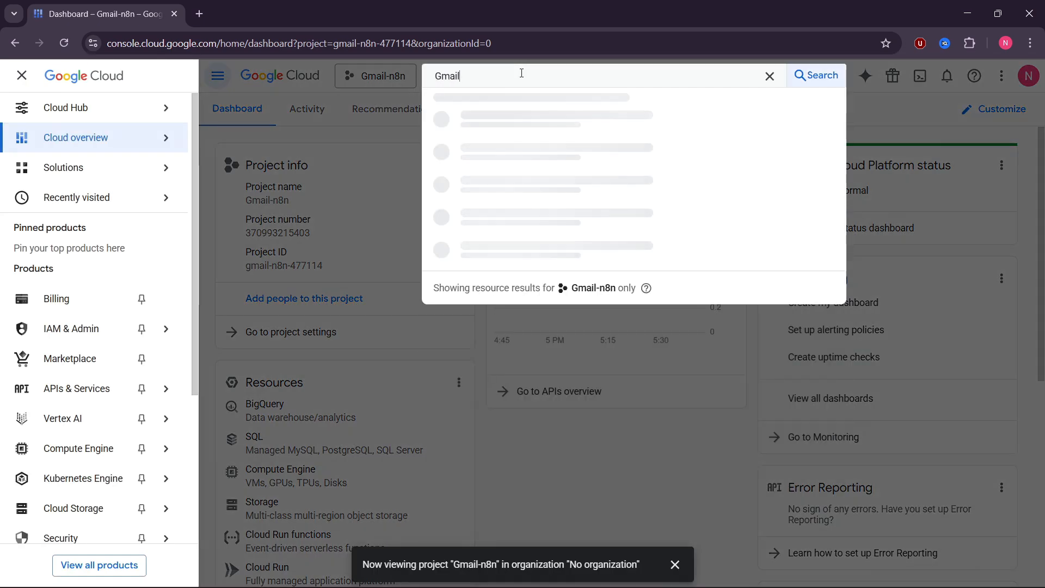
left_click(545, 145)
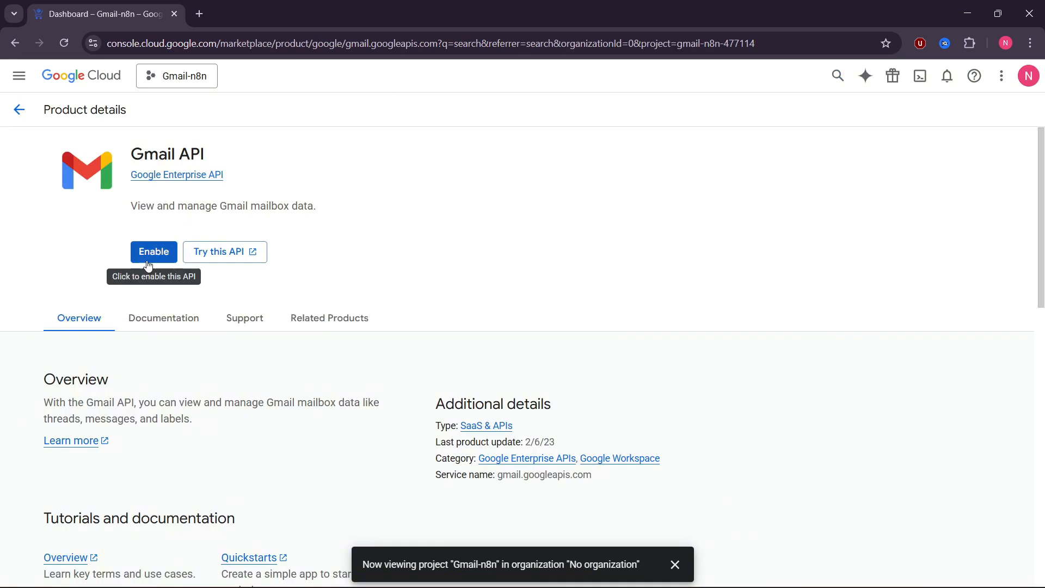
left_click(151, 258)
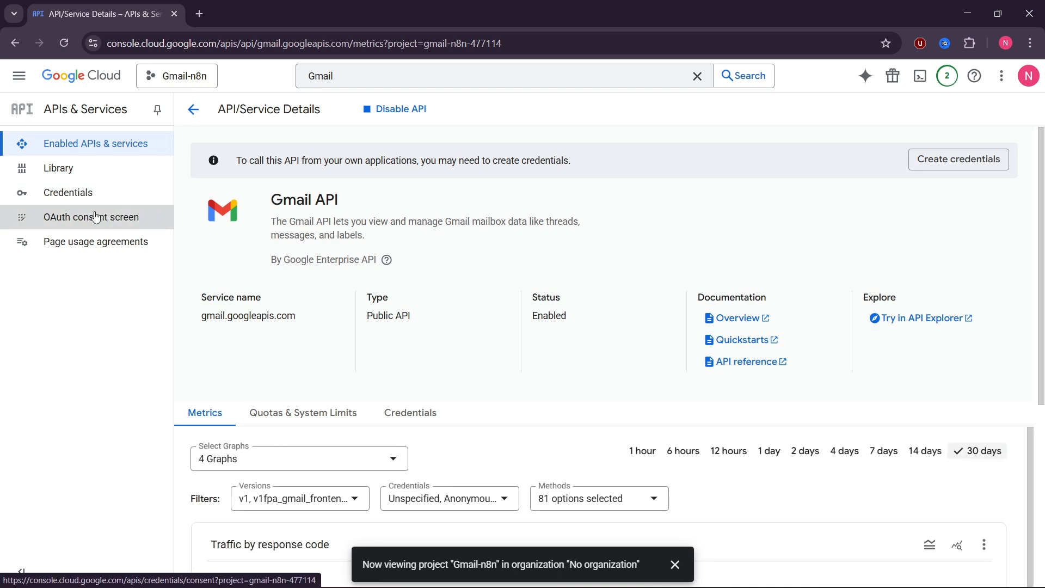
- Start the OAuth consent setup with app name Gmail-n8n and the account's support email
left_click(95, 216)
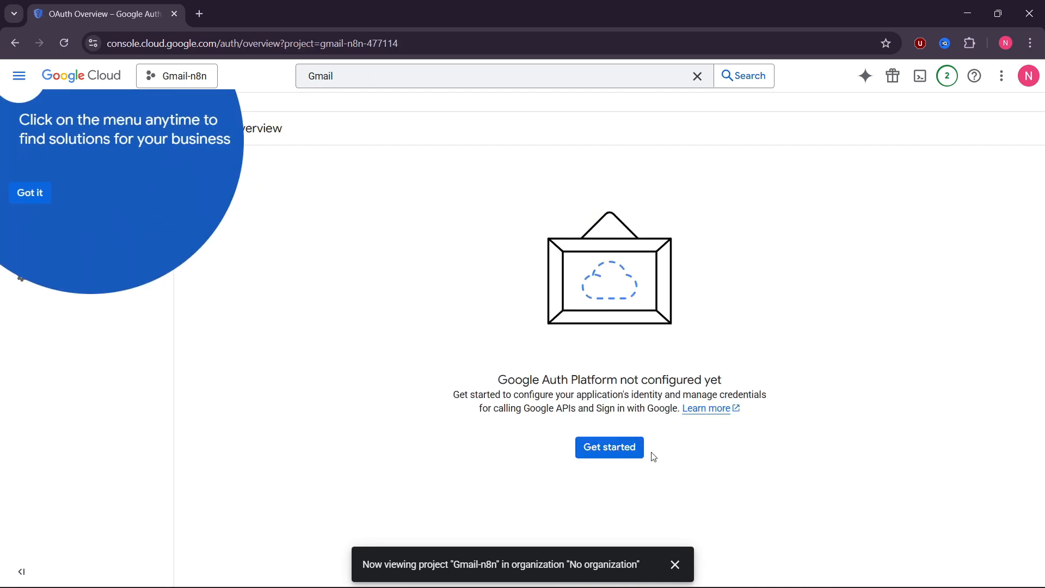
left_click(614, 455)
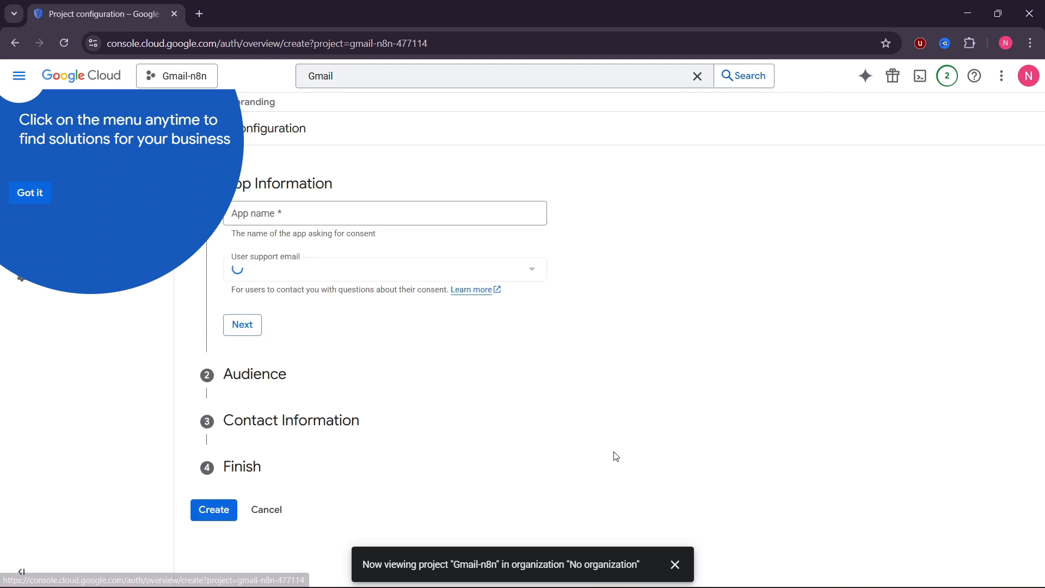
left_click(38, 194)
left_click(304, 217)
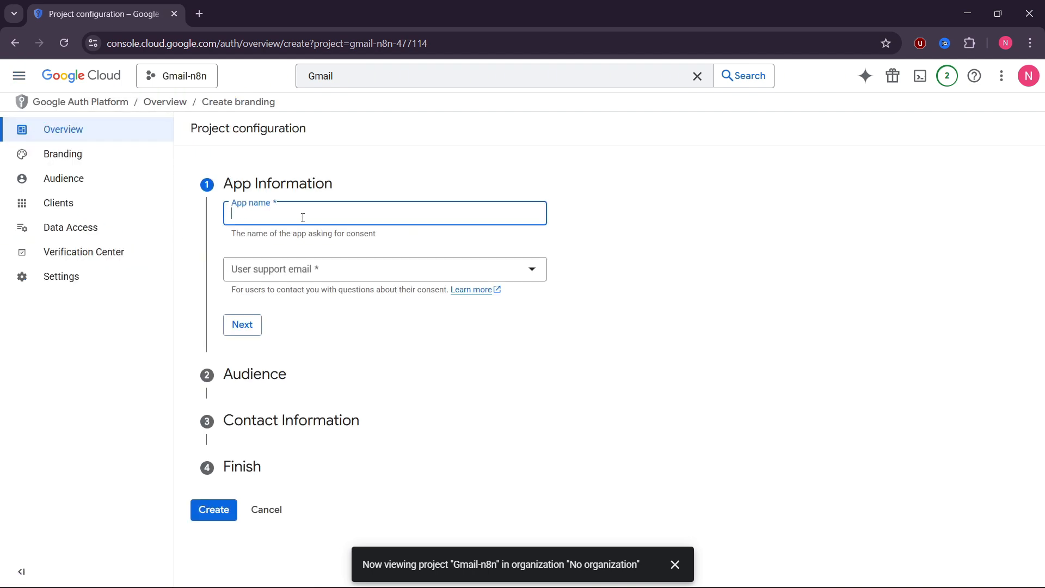
type("Gmail-n8n")
left_click(283, 269)
left_click(296, 275)
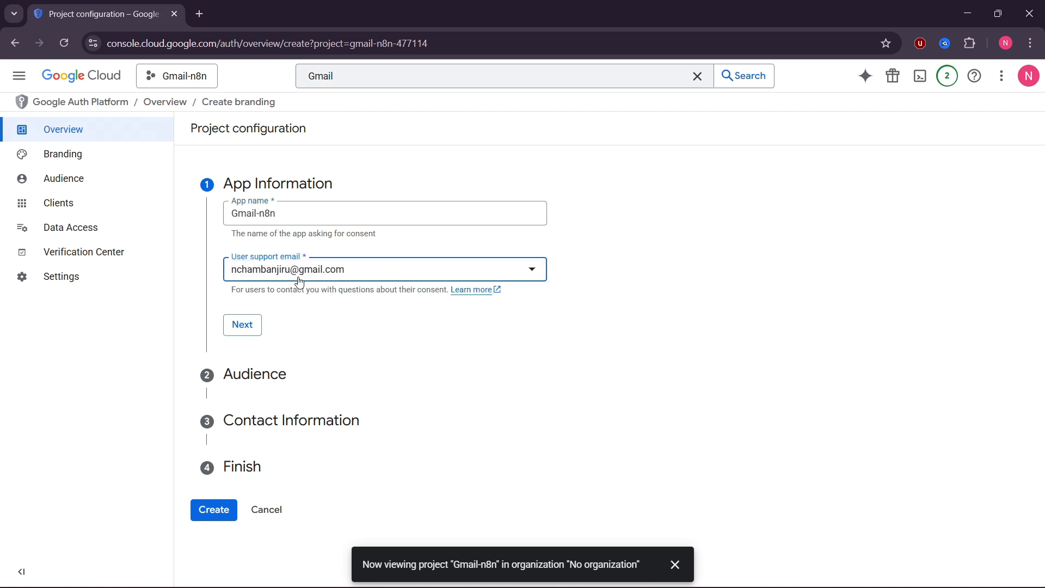
left_click(242, 325)
- Choose the External audience, enter the contact email, accept the data policy, and create the configuration
left_click(233, 342)
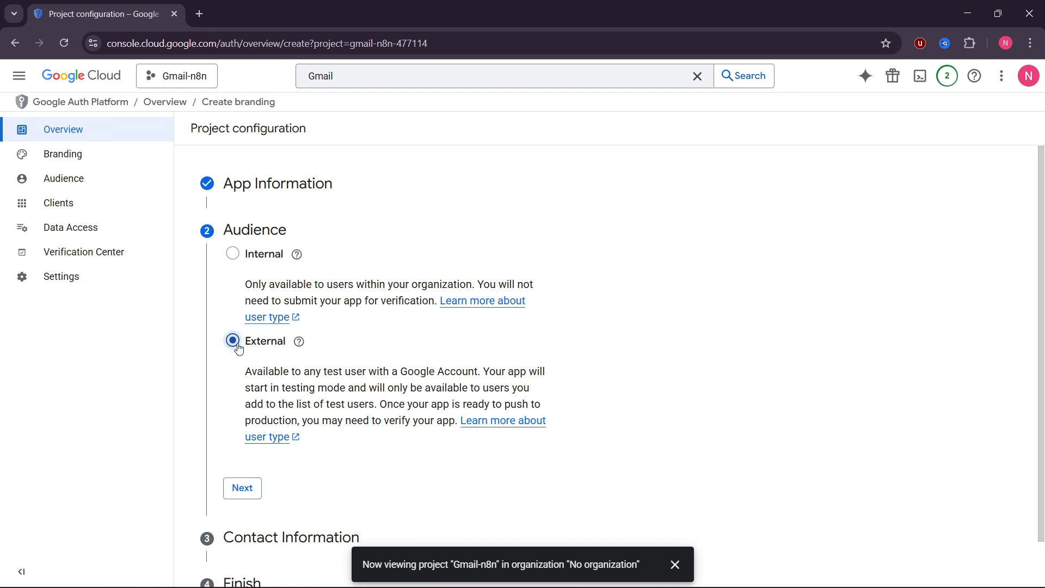
left_click(242, 488)
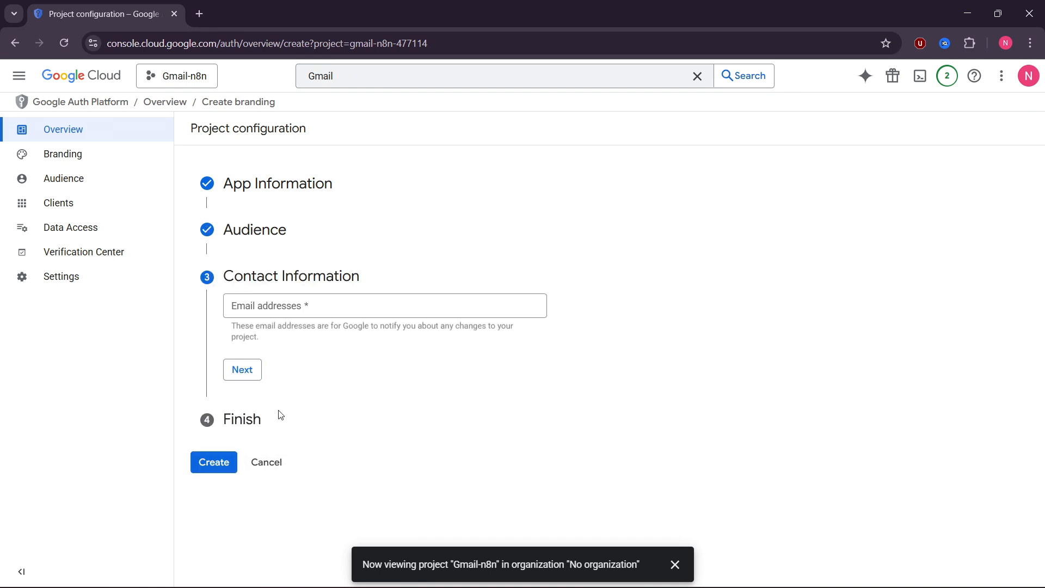
left_click(303, 309)
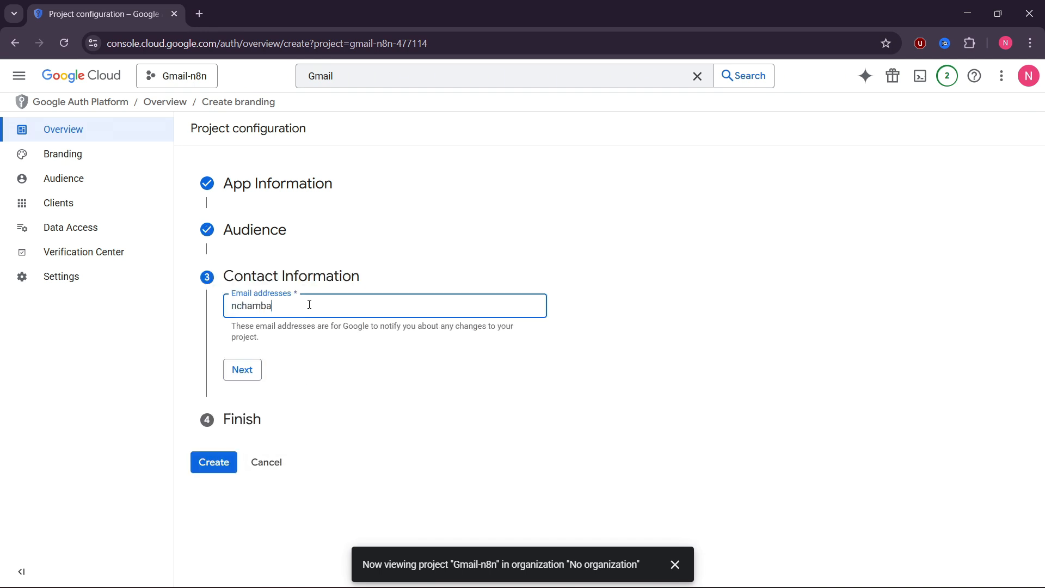
left_click(243, 369)
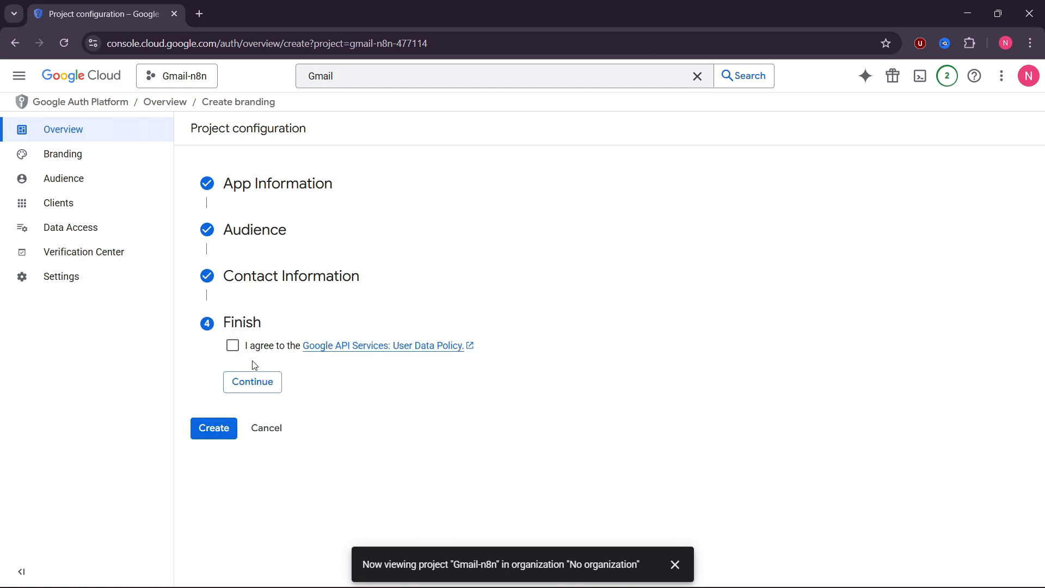
left_click(266, 394)
left_click(221, 368)
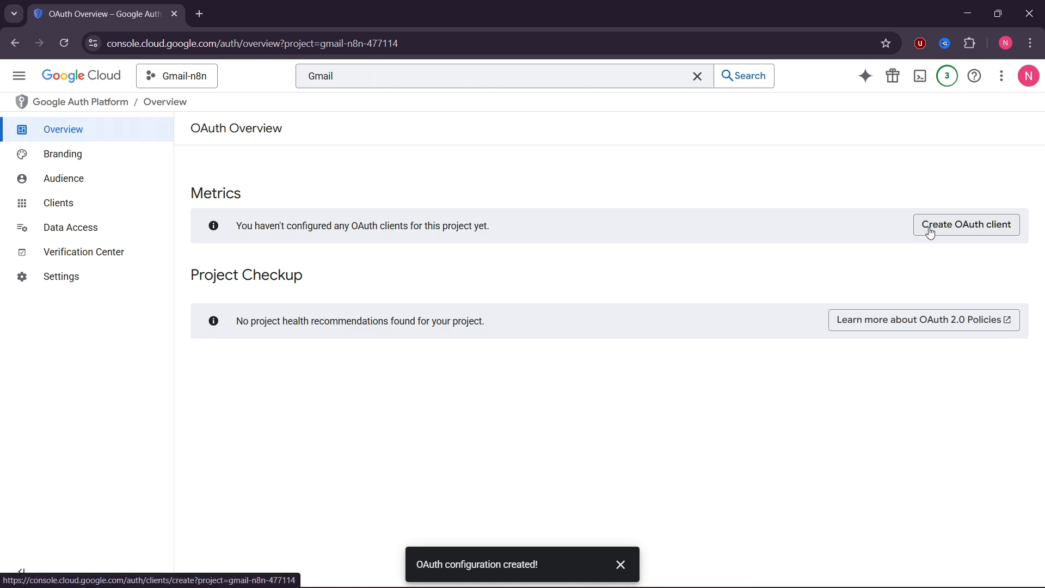
- Fill in a new OAuth client as a Web application named gmailn8n
left_click(930, 232)
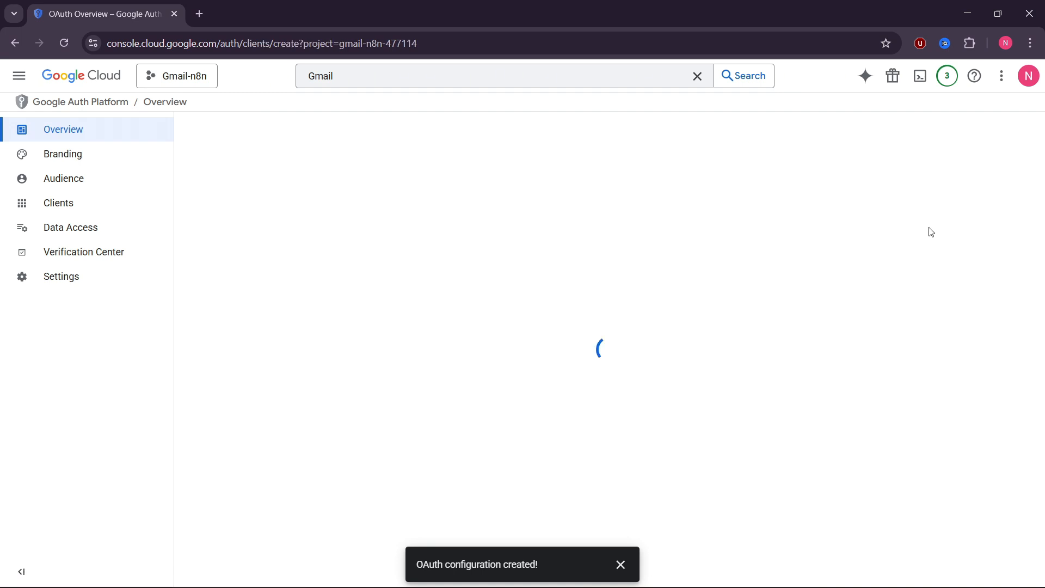
left_click(518, 233)
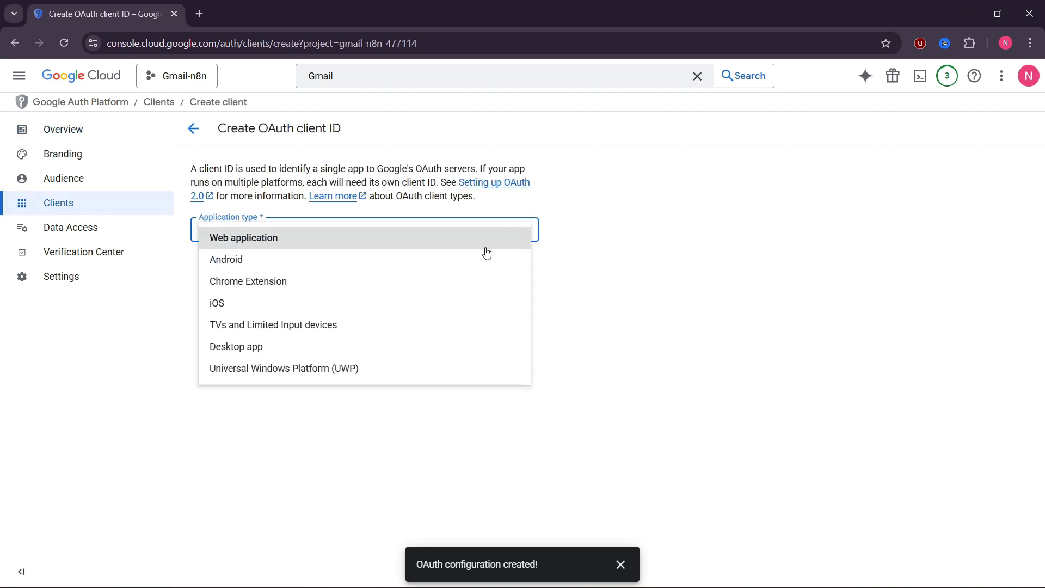
left_click(482, 248)
left_click(451, 266)
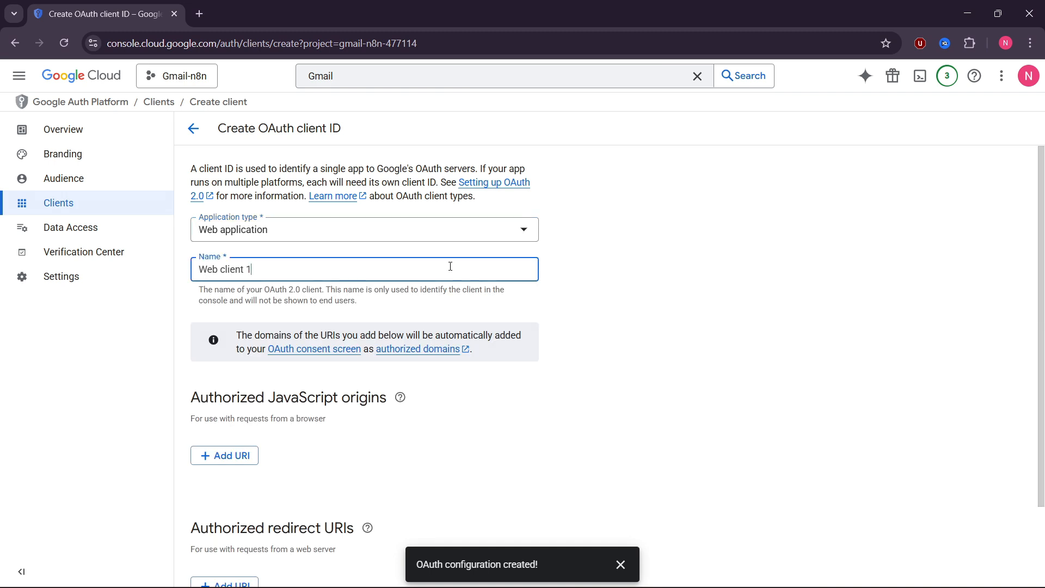
key("BackSpace")
key("BackSpace")
key("BackSpace")
key("BackSpace")
key("BackSpace")
key("BackSpace")
key("BackSpace")
key("BackSpace")
type("gmailn8")
scroll(451, 266, "down", 2)
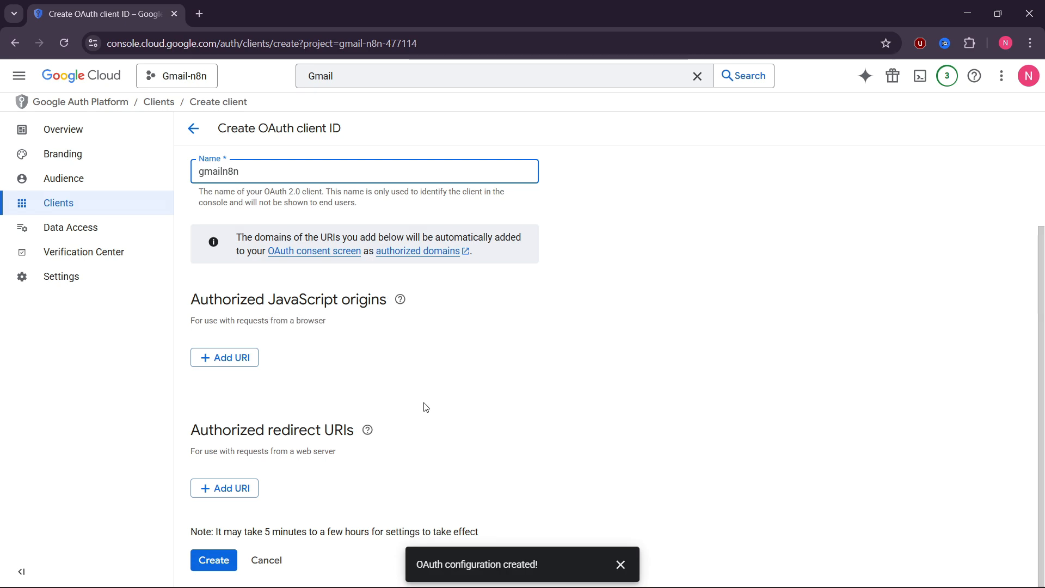
left_click_drag(192, 431, 216, 431)
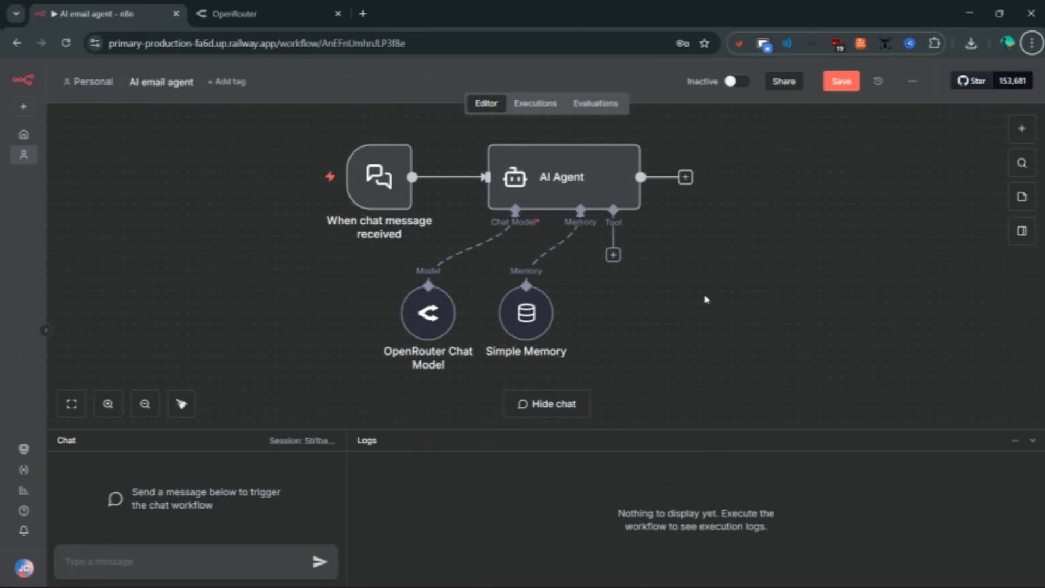
- Add a Gmail Tool to the AI Agent
left_click(611, 256)
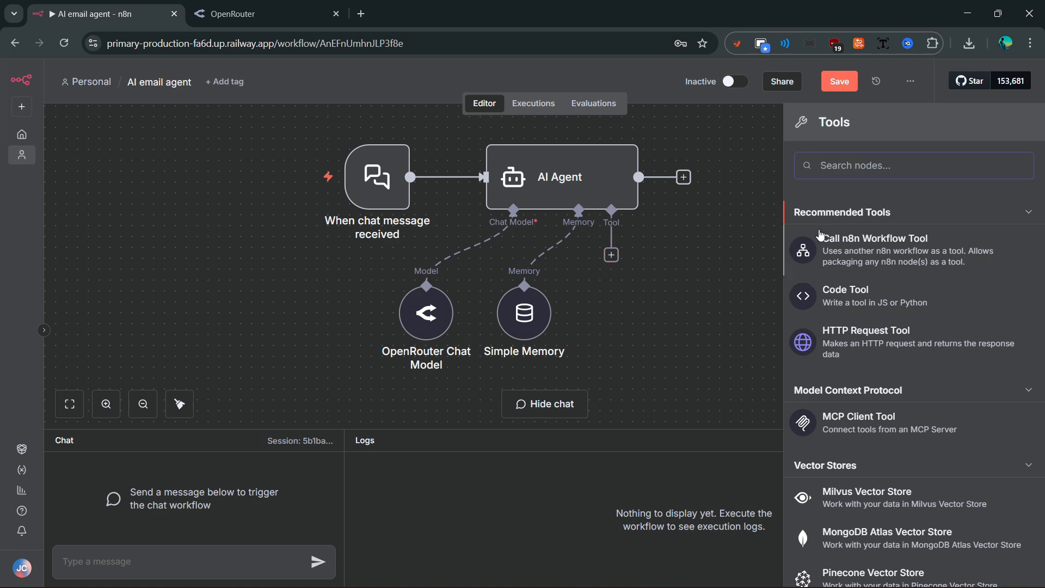
type("gmail")
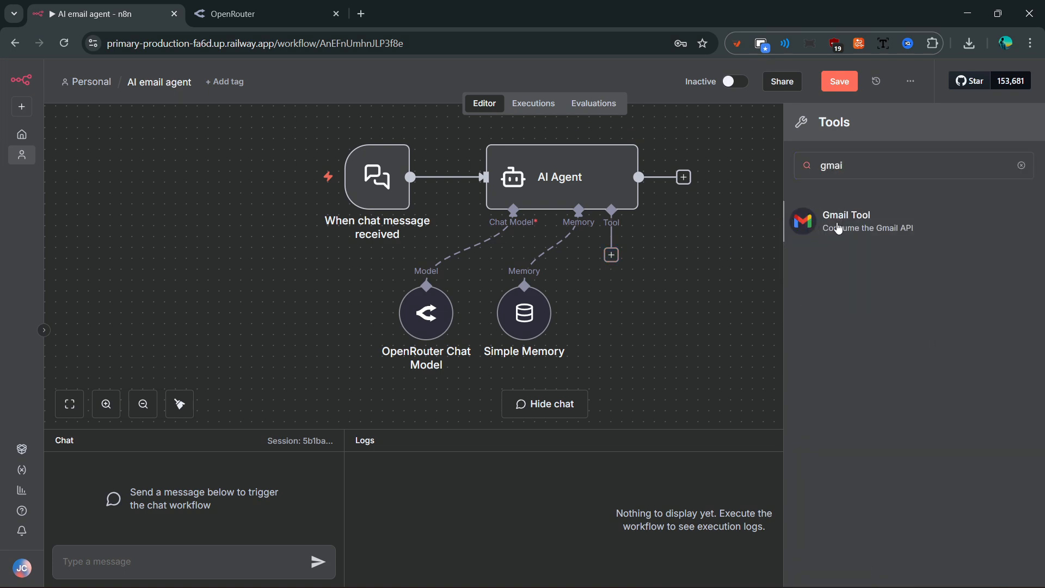
left_click(839, 228)
- Start a new Gmail OAuth2 credential and copy its redirect URL
left_click(597, 172)
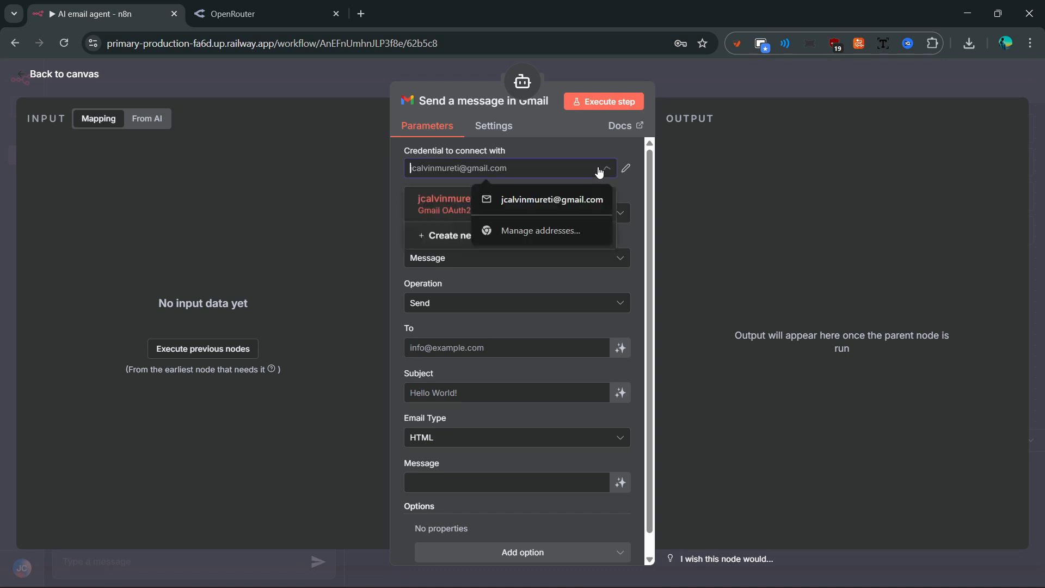
left_click(450, 235)
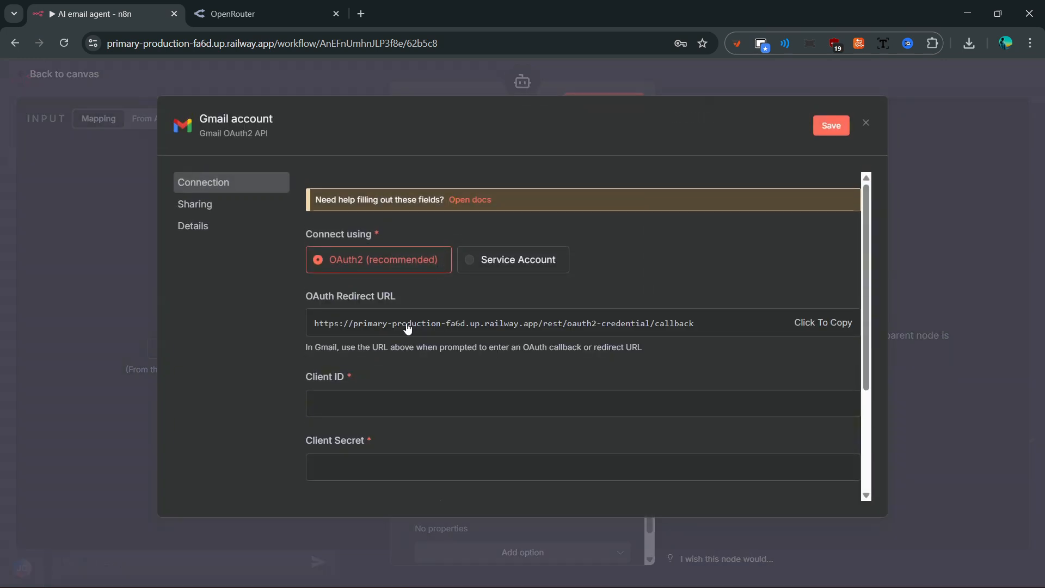
left_click_drag(307, 298, 403, 296)
left_click(573, 299)
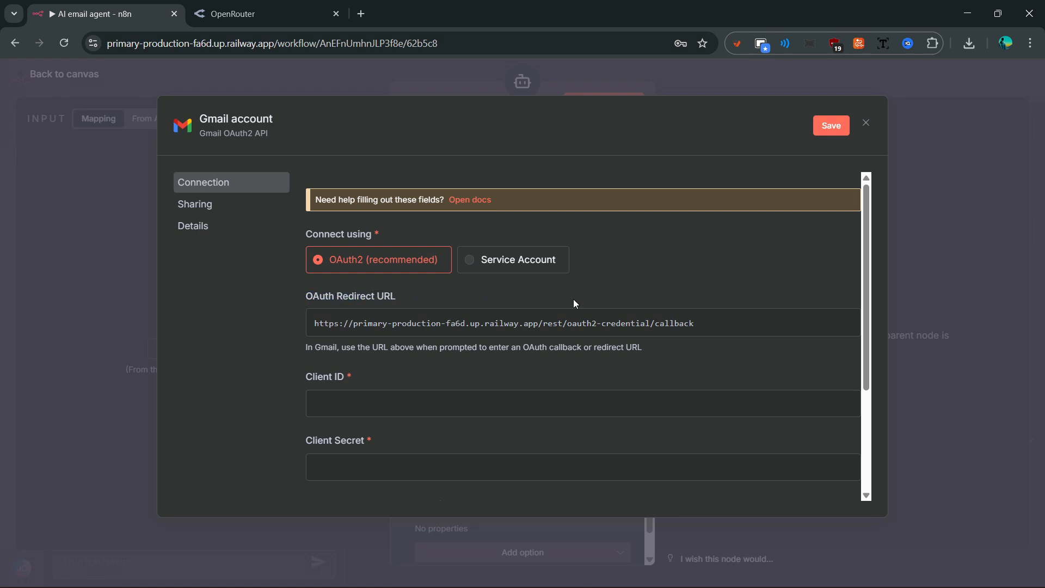
left_click(809, 326)
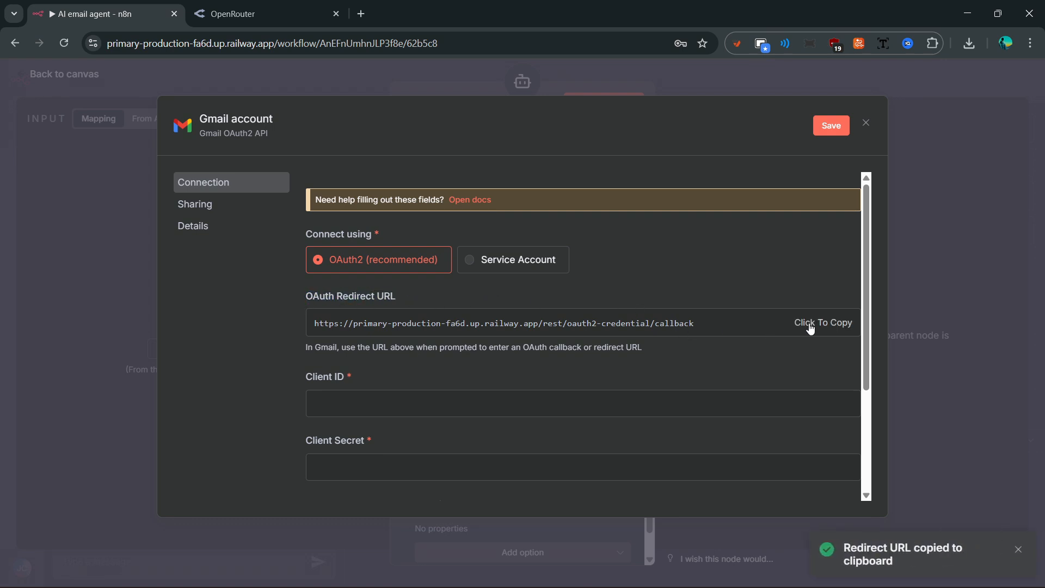
key("alt+Tab")
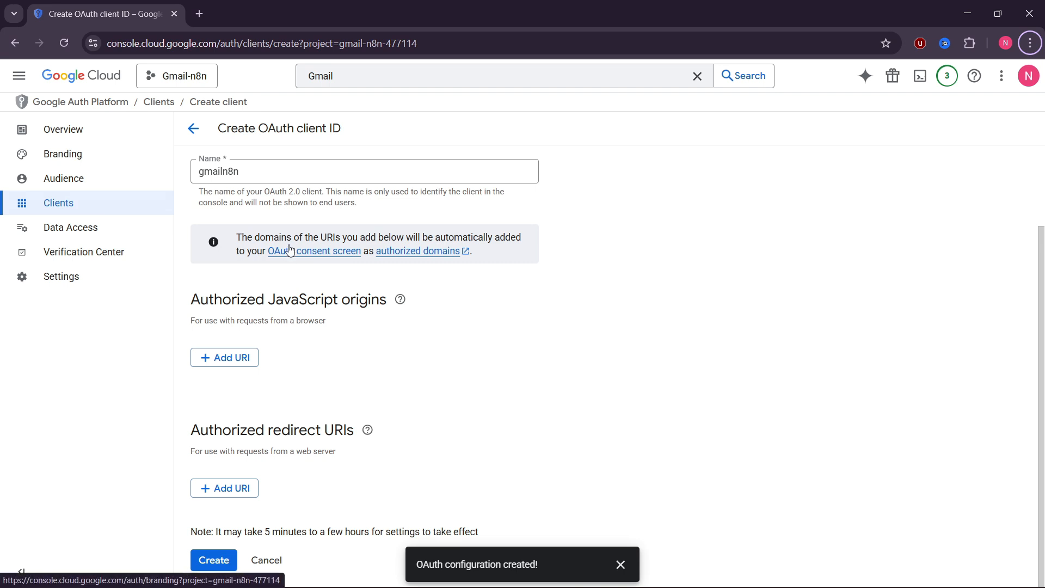
- Add the pasted n8n callback URL as an authorized redirect URI and create the OAuth client
left_click(242, 489)
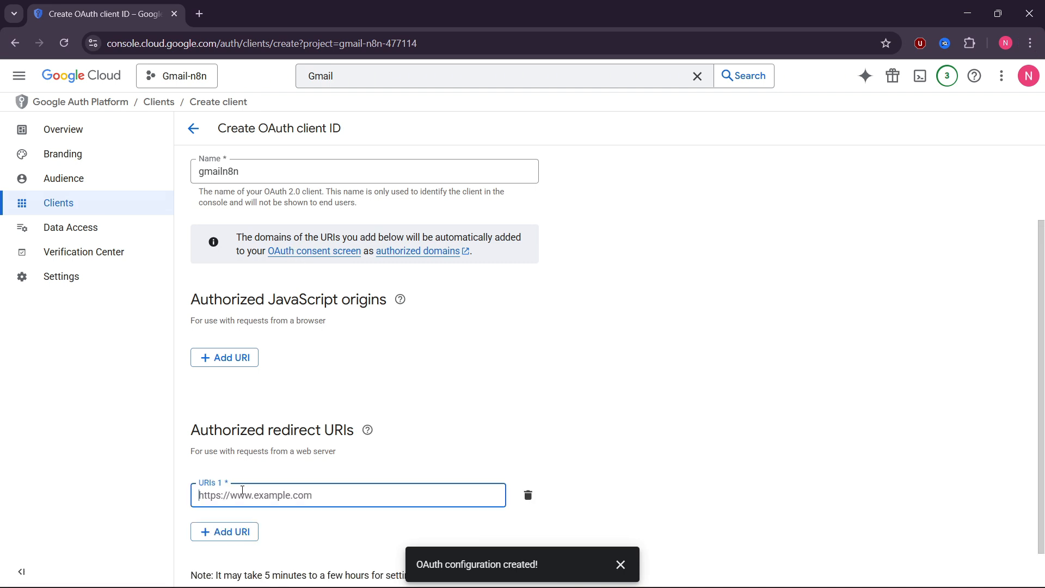
scroll(284, 462, "down", 1)
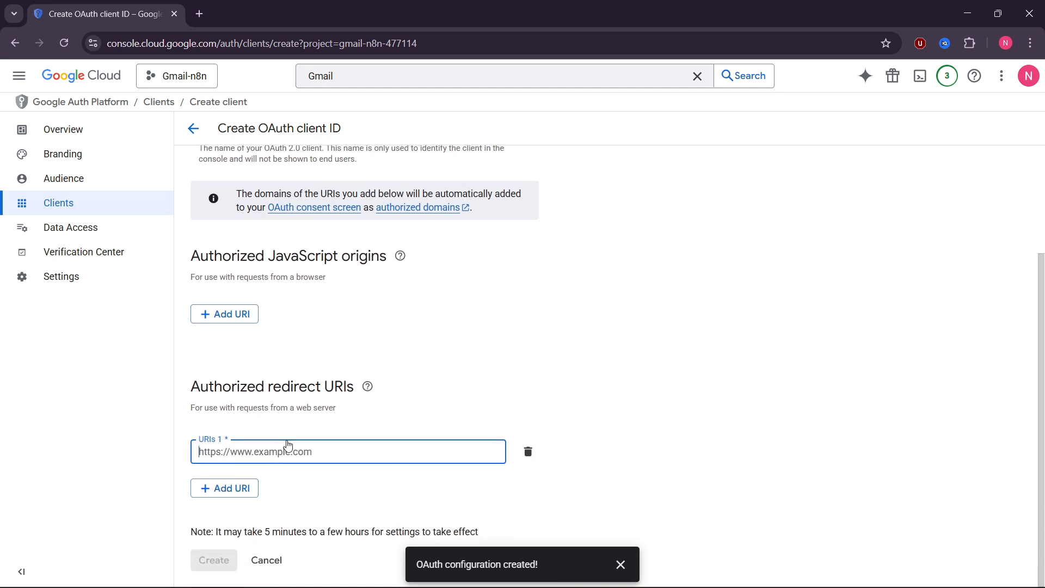
key("ctrl+v")
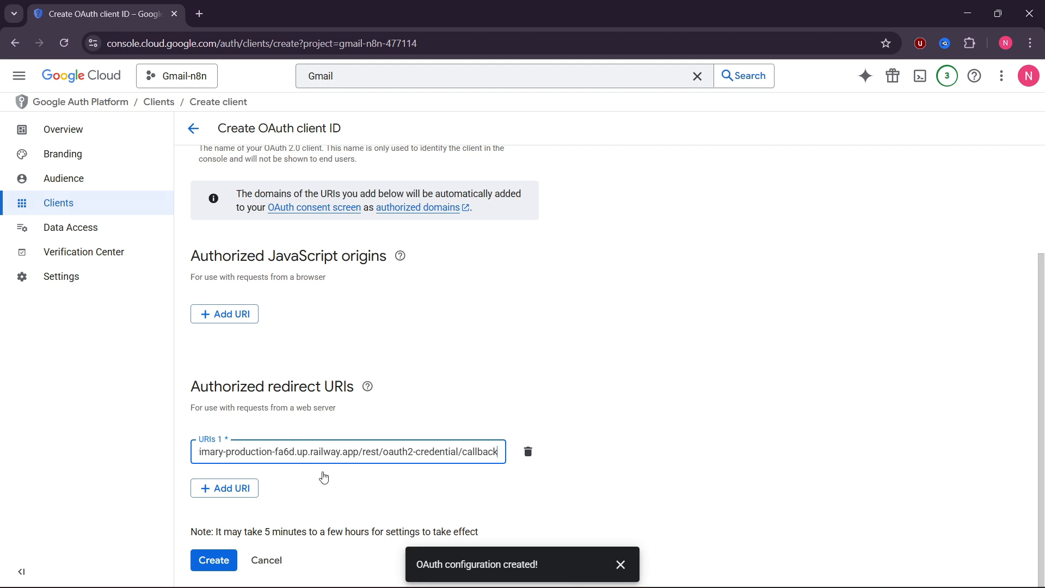
left_click(217, 558)
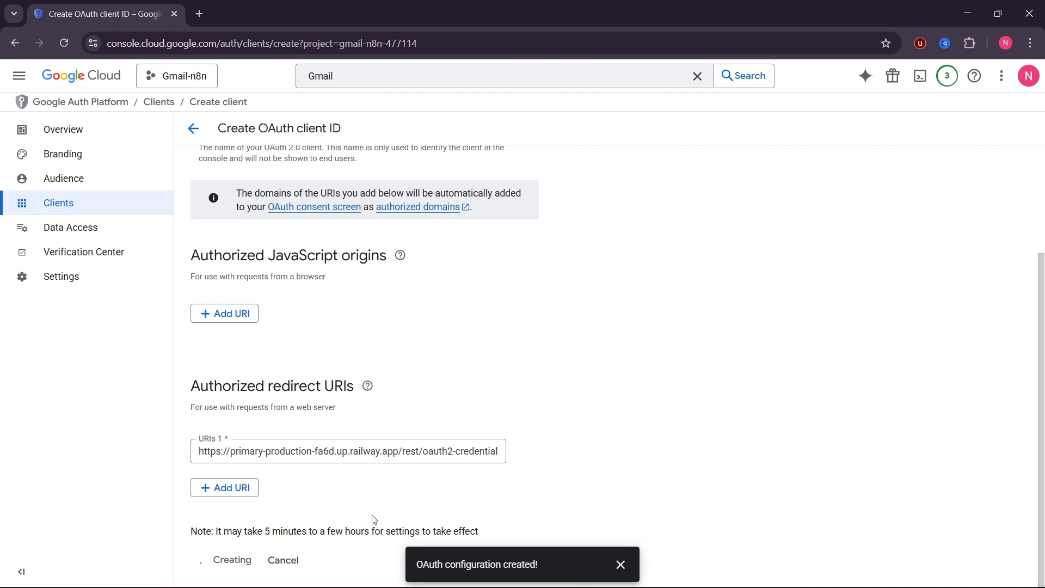
- Dismiss the confirmation notices and go to the app's Audience settings
left_click(620, 564)
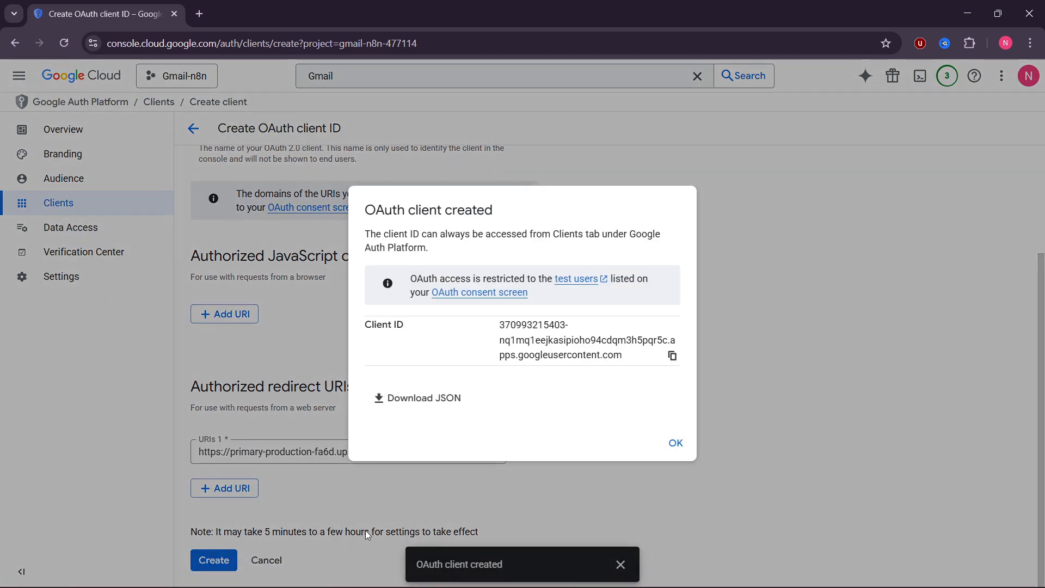
left_click(367, 528)
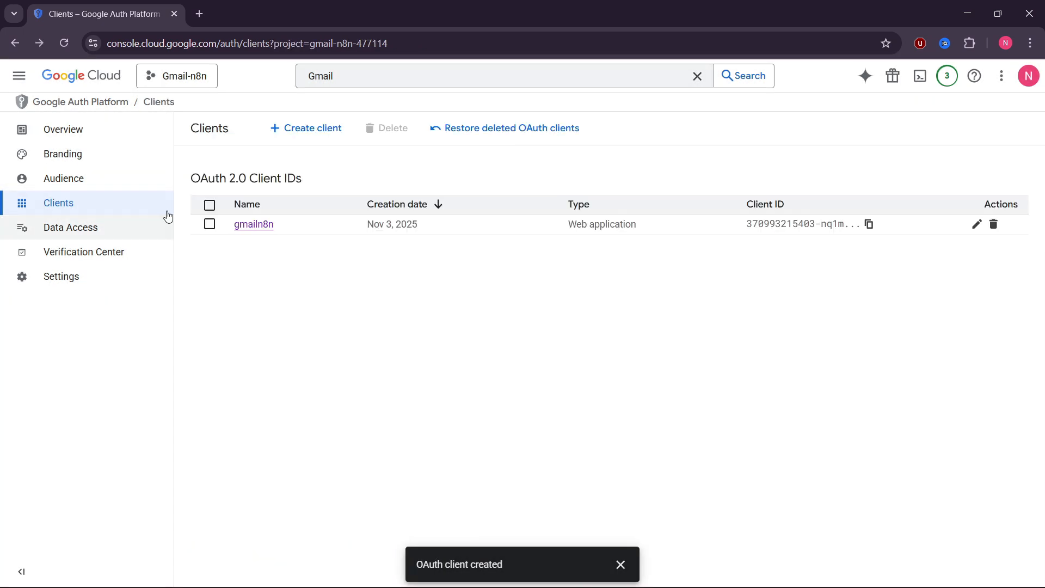
left_click(124, 186)
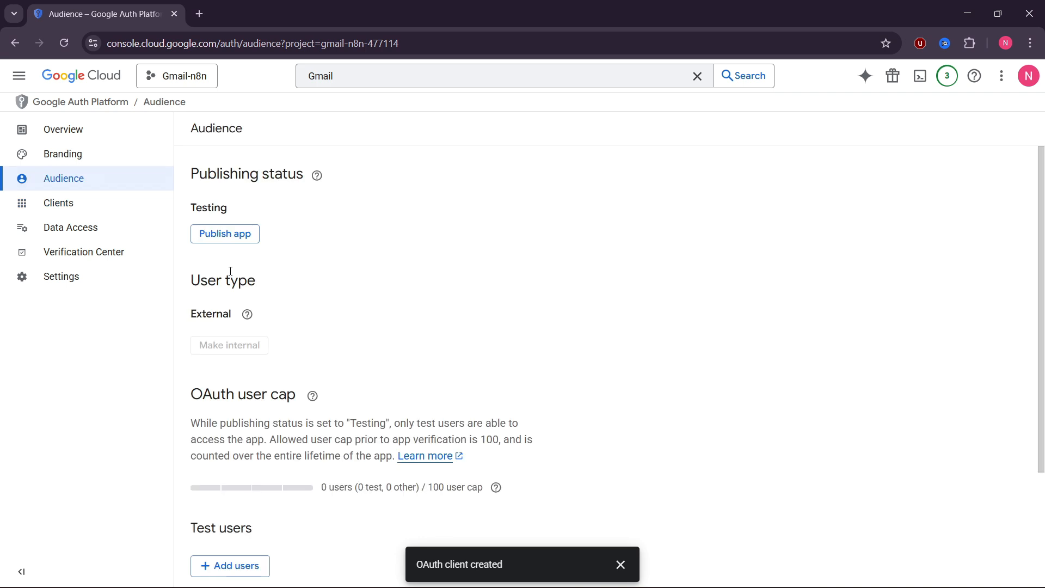
- Add the test user's Gmail address to the app's audience and save it
scroll(277, 269, "down", 3)
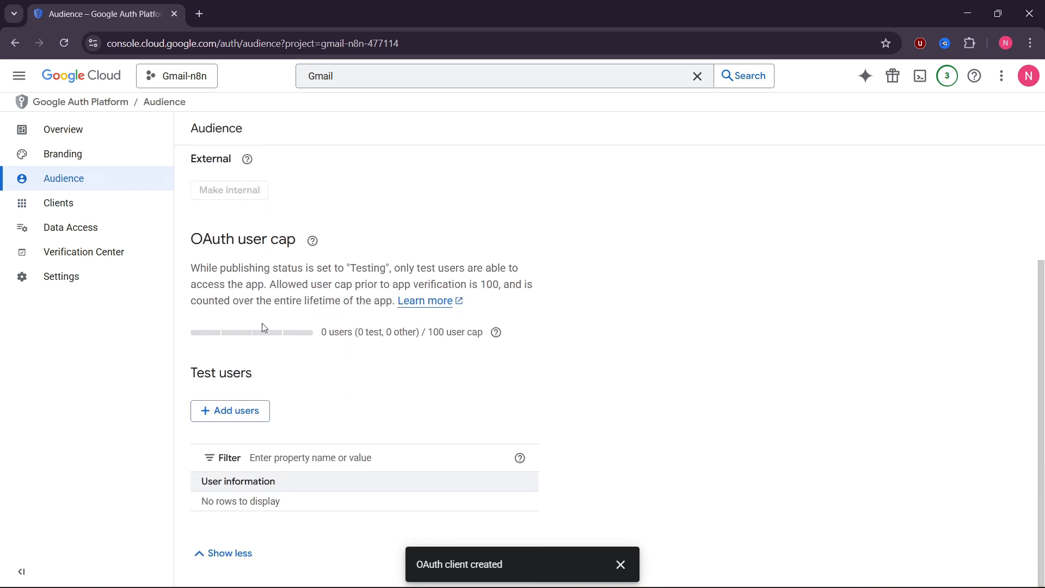
left_click(230, 413)
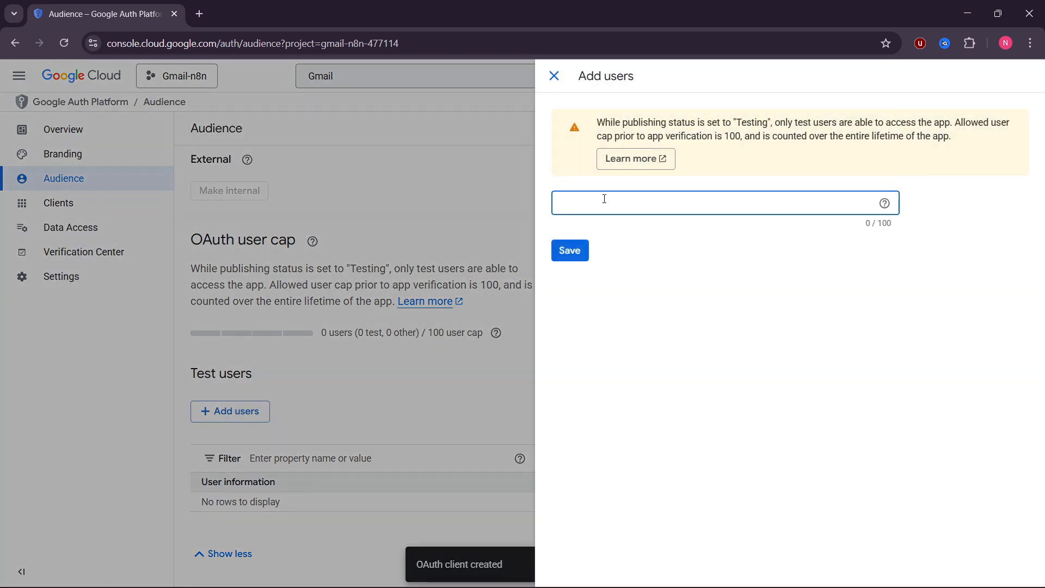
key("Return")
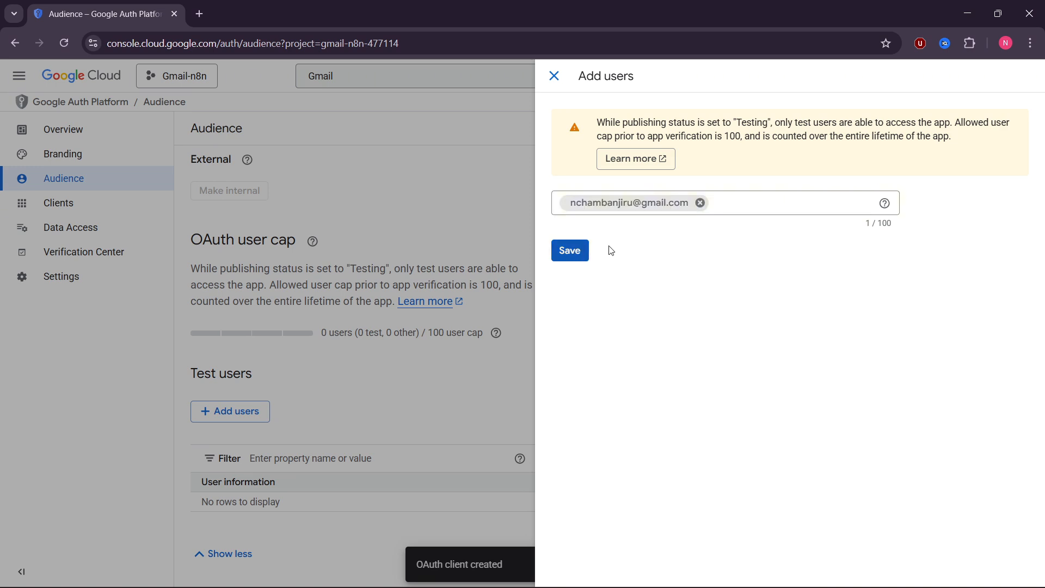
left_click(570, 250)
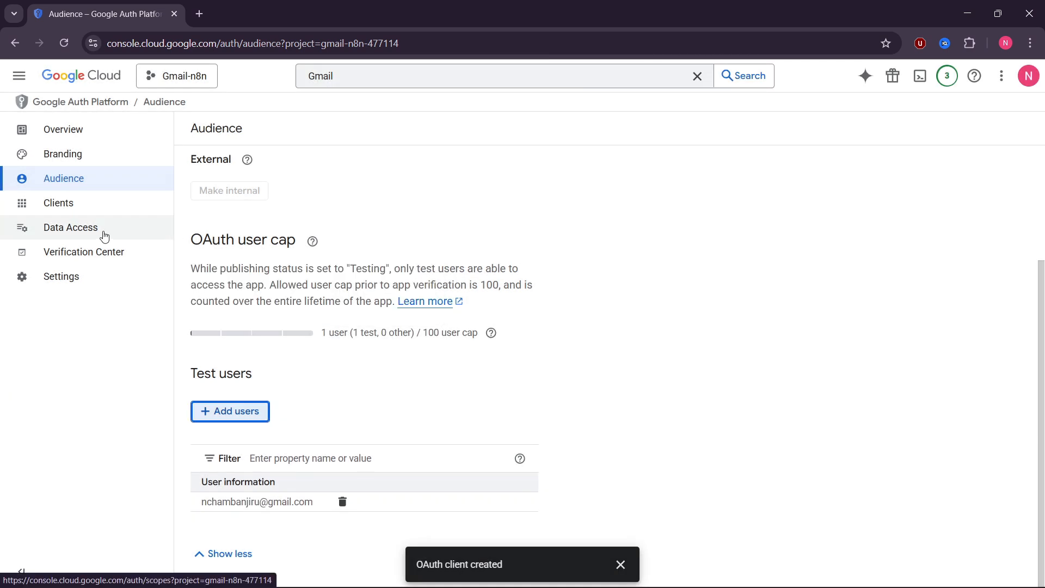
left_click(104, 236)
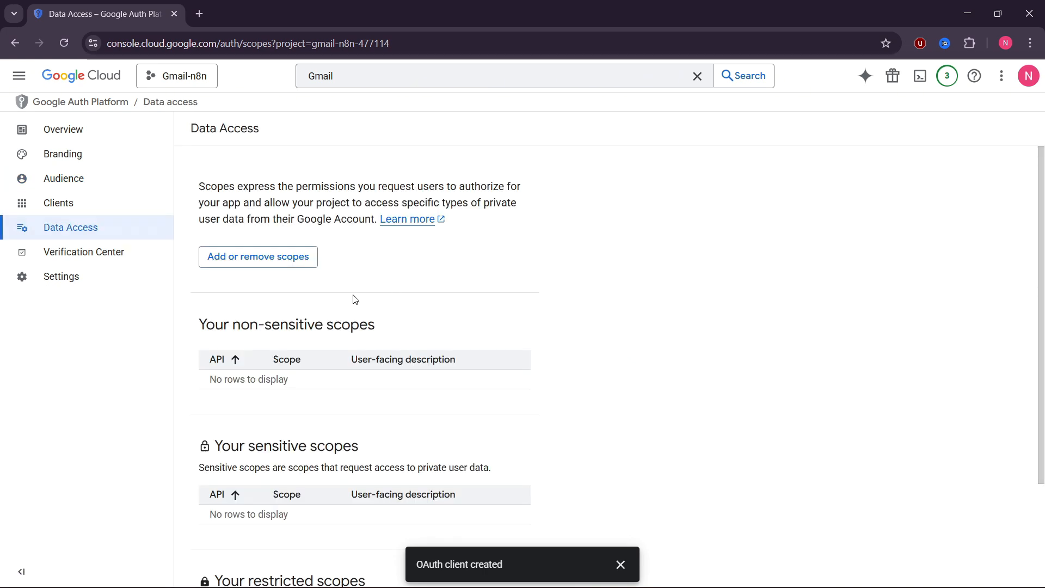
- Open the scope picker showing 100 scopes per page
left_click(284, 259)
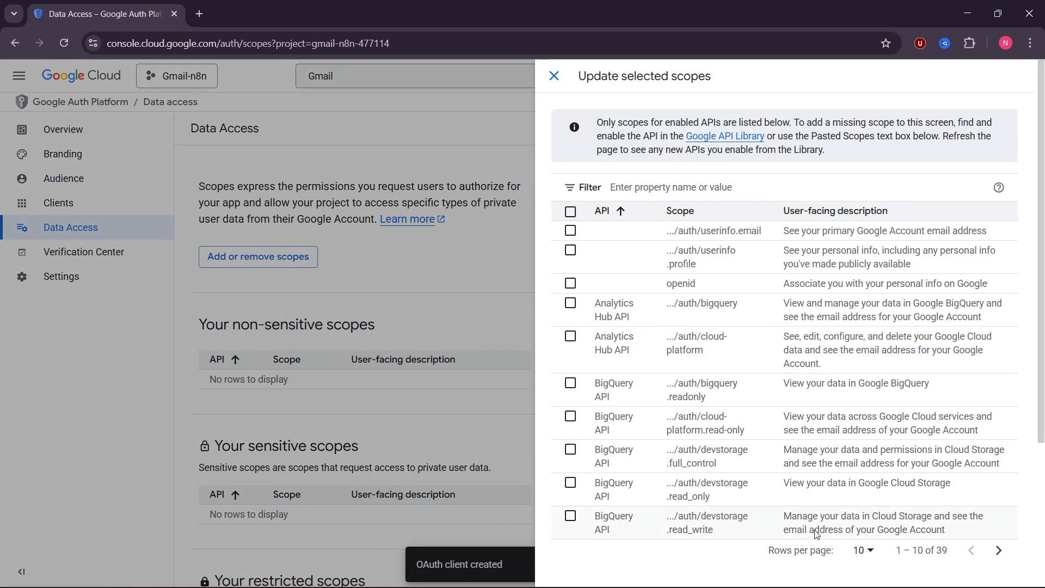
left_click(865, 550)
left_click(863, 544)
scroll(863, 544, "down", 10)
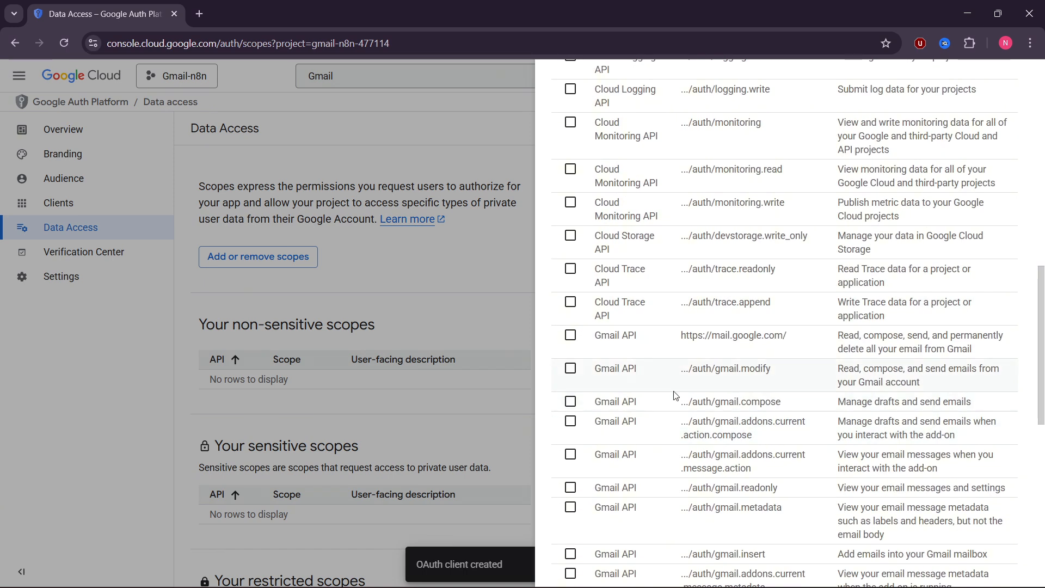
scroll(676, 396, "down", 2)
- Tick the mail.google.com, gmail.modify, compose, readonly, metadata, insert and add-on scopes
left_click(570, 267)
left_click(570, 300)
left_click(571, 333)
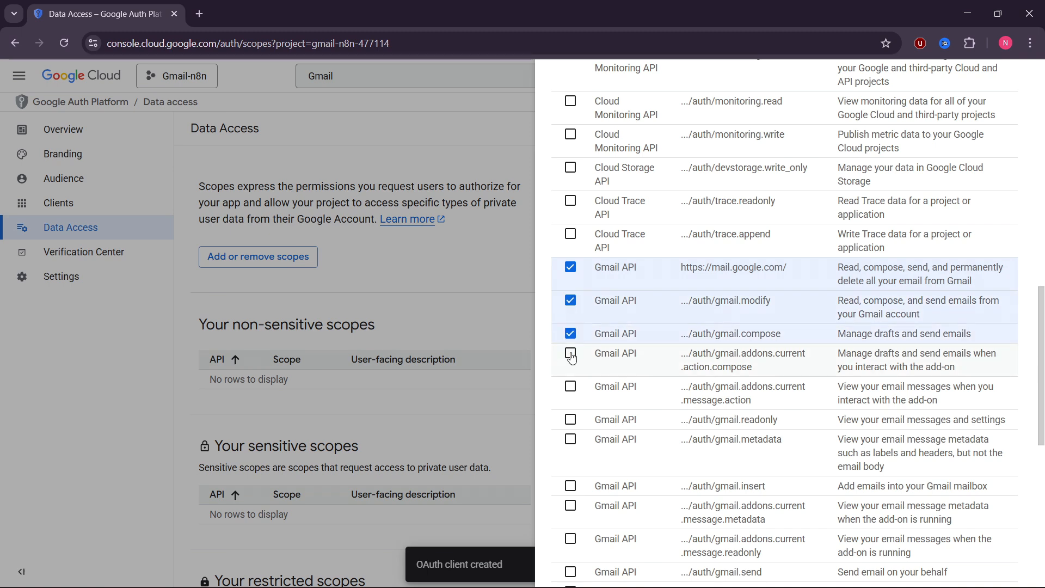
left_click(570, 353)
left_click(570, 386)
left_click(570, 419)
left_click(570, 439)
left_click(570, 486)
left_click(571, 506)
scroll(579, 473, "down", 2)
- Tick gmail.send, labels, settings.basic and settings.sharing, then apply and save the scopes
left_click(571, 403)
left_click(570, 436)
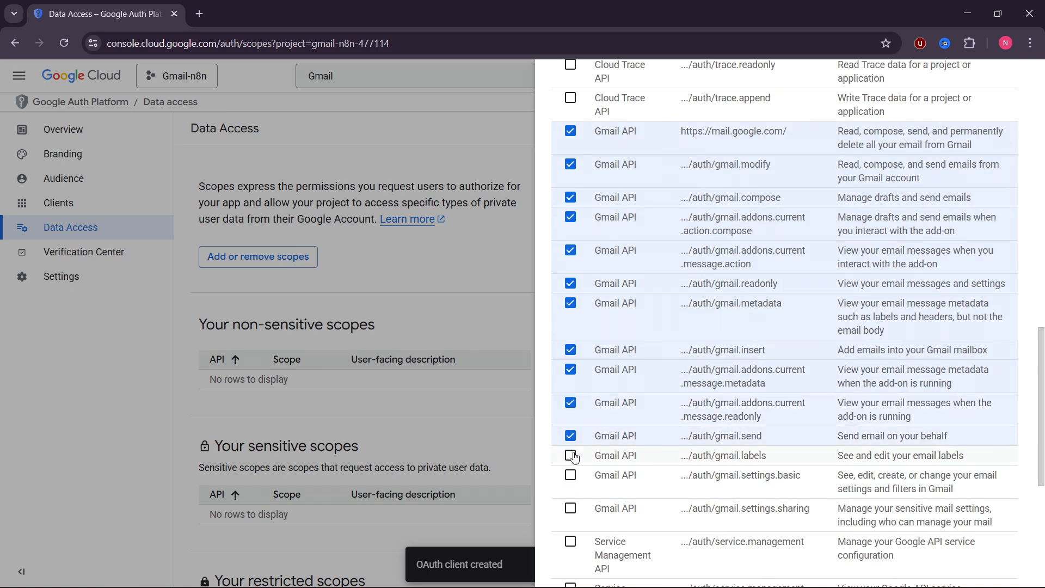
left_click(571, 455)
left_click(571, 475)
left_click(570, 440)
scroll(656, 438, "down", 3)
left_click(573, 569)
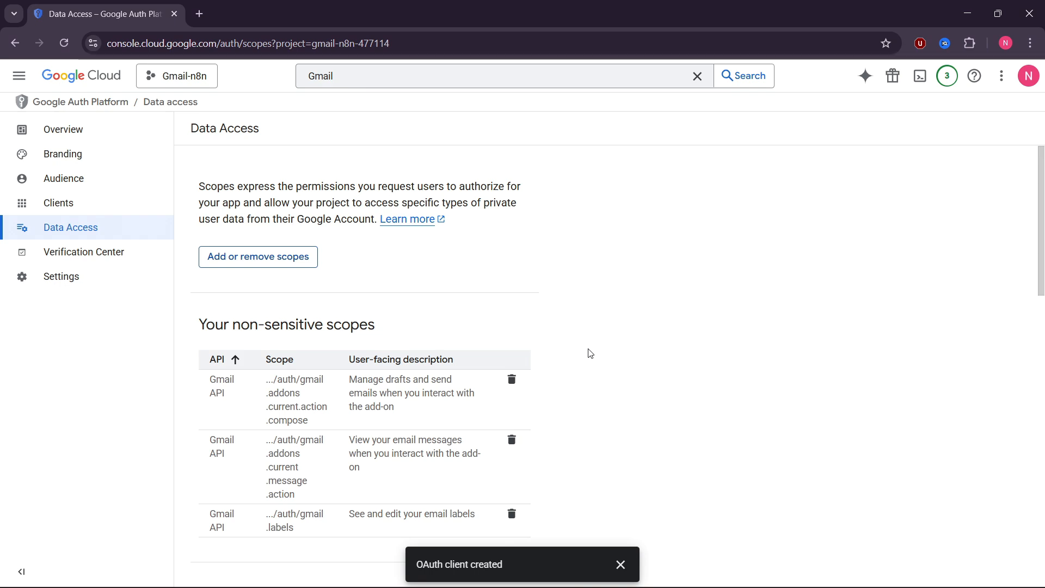
scroll(591, 331, "down", 10)
left_click(209, 560)
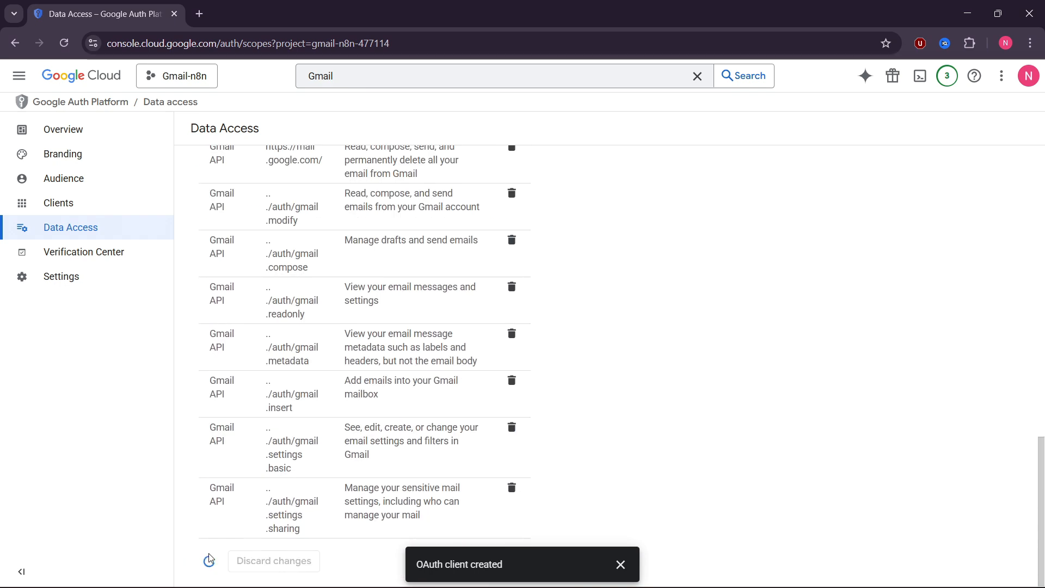
- Copy the gmailn8n OAuth client's Client ID into n8n's Gmail credential
left_click(66, 206)
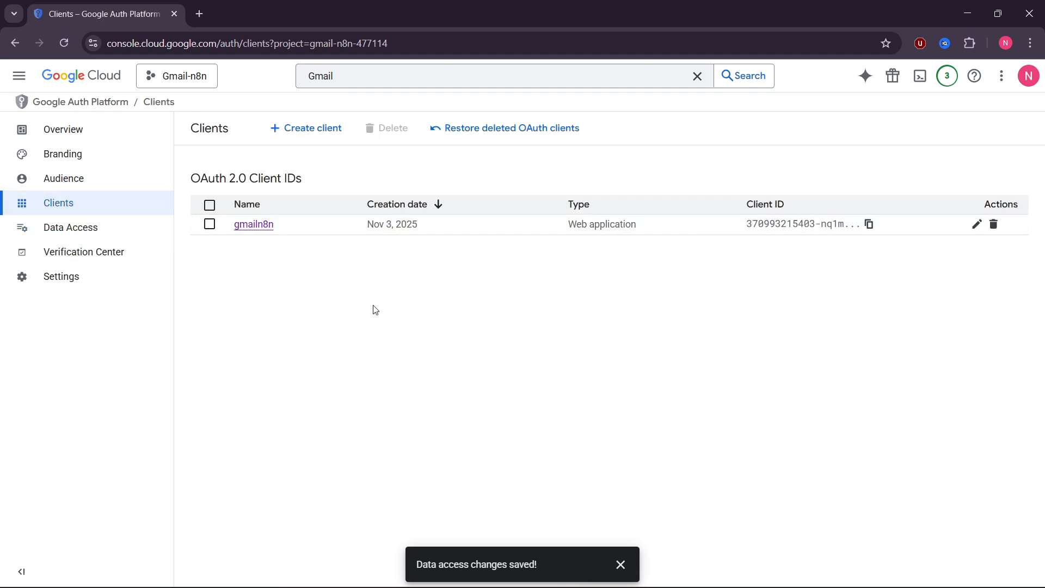
left_click(977, 223)
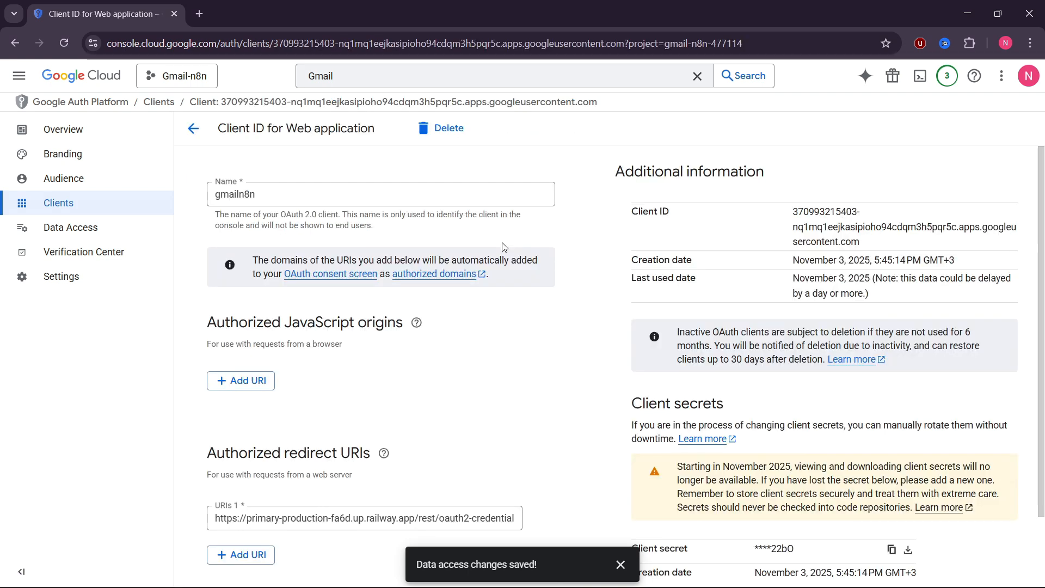
left_click_drag(627, 227, 671, 213)
scroll(686, 228, "down", 2)
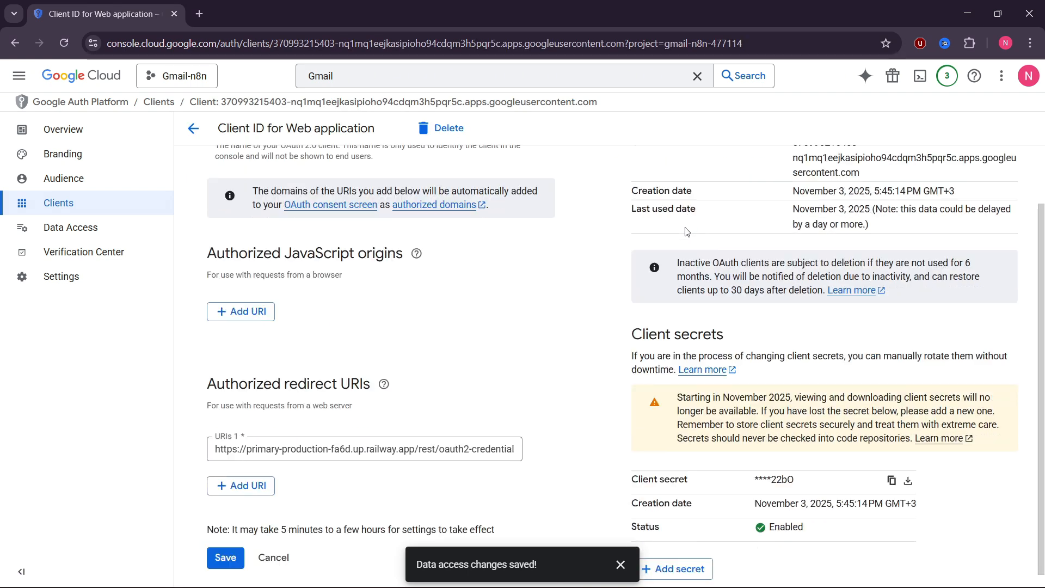
left_click_drag(631, 316, 730, 316)
left_click(723, 317)
scroll(723, 318, "up", 2)
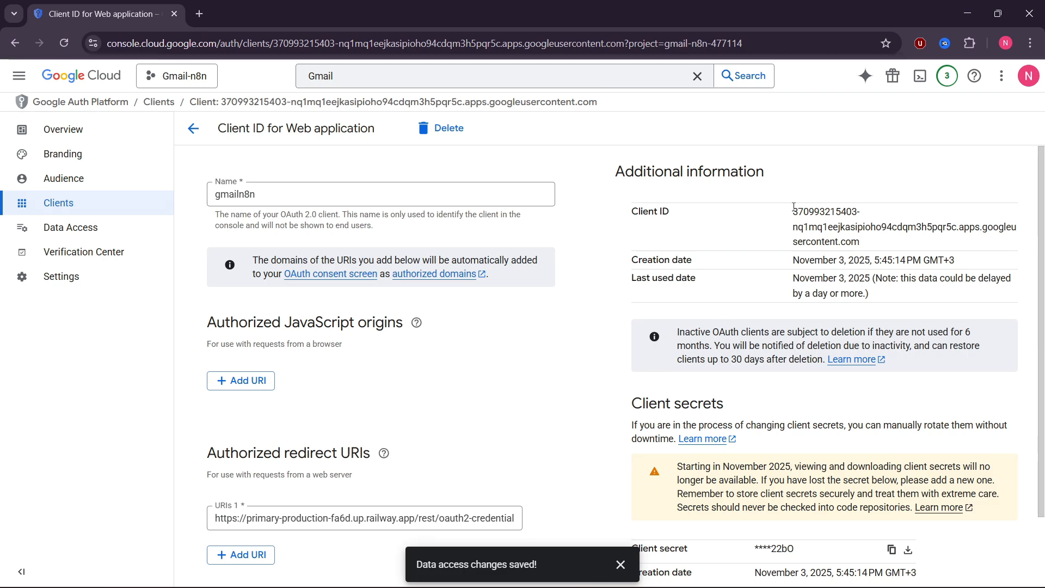
left_click_drag(794, 206, 863, 242)
key("ctrl+c")
key("alt+Tab")
scroll(385, 337, "down", 2)
left_click(386, 337)
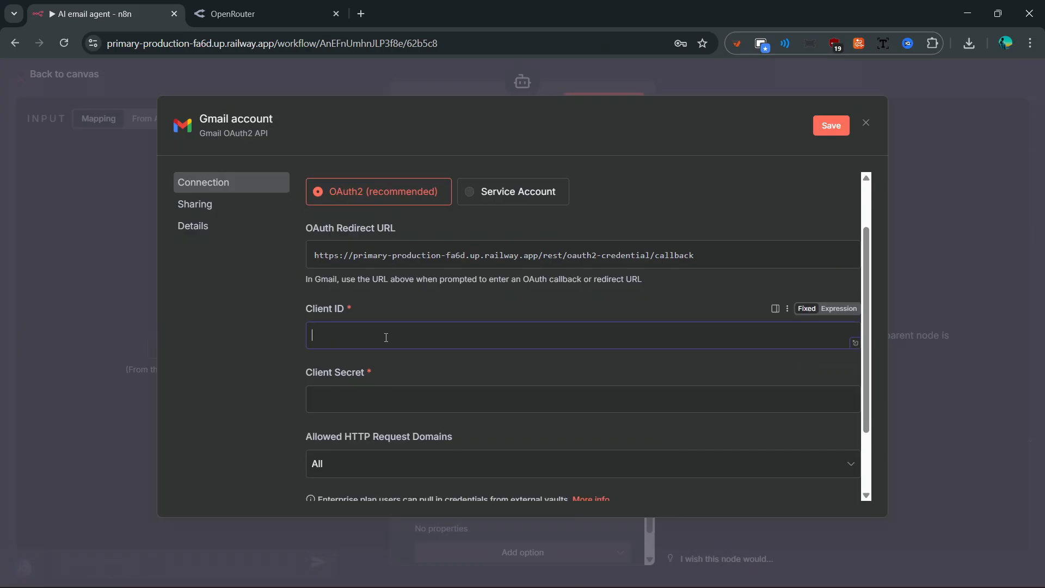
key("ctrl+v")
- Copy the client secret into the credential's Client Secret field
key("alt+Tab")
scroll(875, 452, "down", 2)
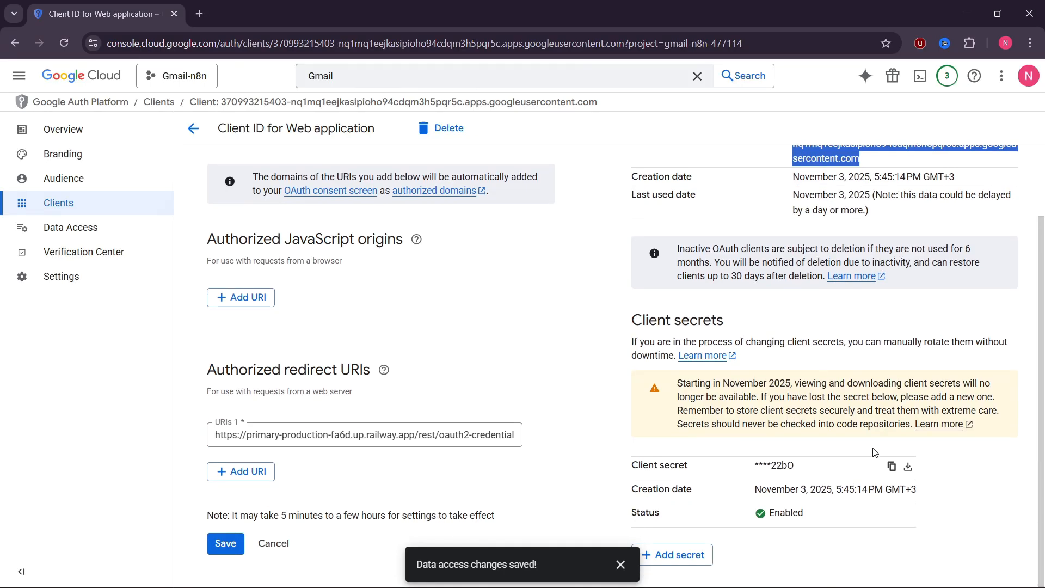
left_click(892, 466)
key("alt+Tab")
left_click(400, 398)
key("ctrl+v")
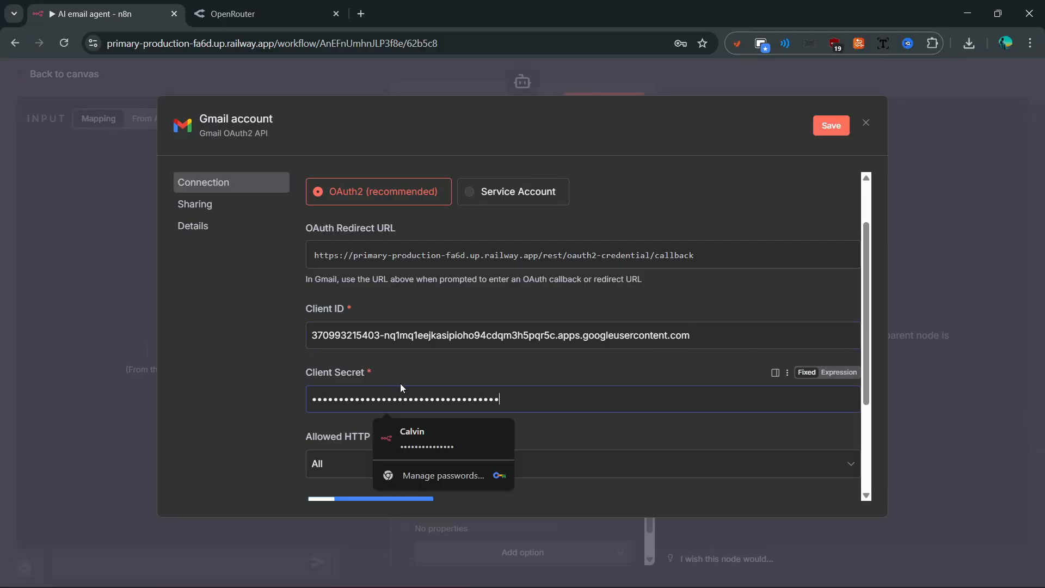
scroll(400, 384, "down", 3)
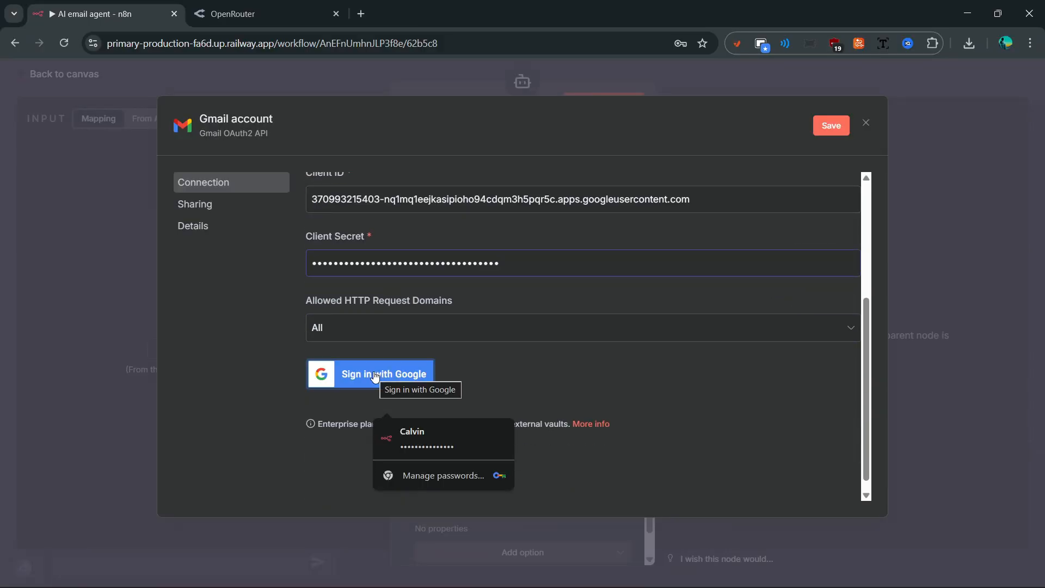
- Sign in with the test Google account and grant all requested Gmail permissions
left_click(374, 376)
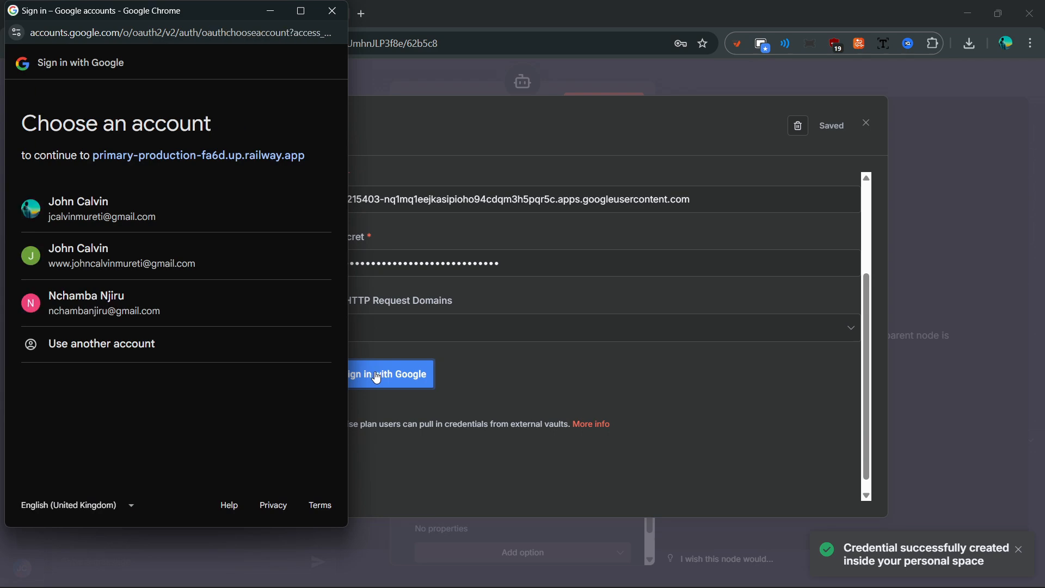
left_click(109, 302)
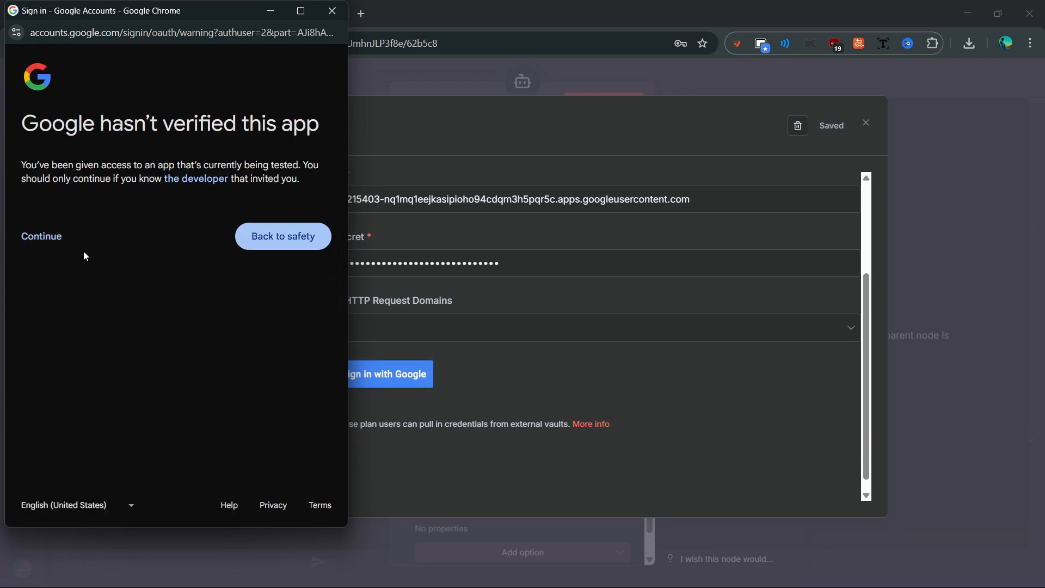
left_click(56, 244)
scroll(147, 314, "down", 1)
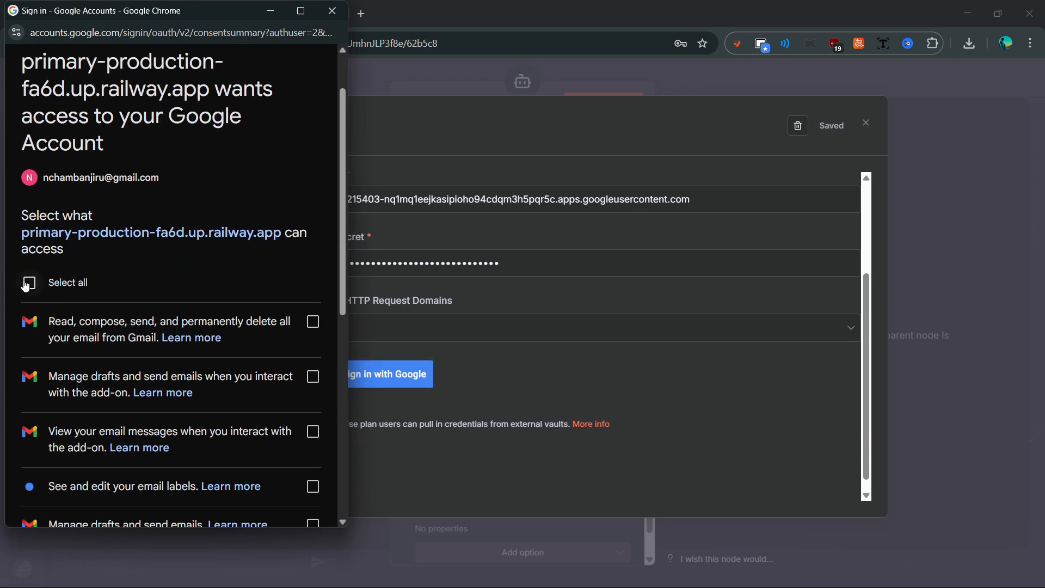
left_click(182, 282)
scroll(184, 286, "down", 5)
left_click(253, 459)
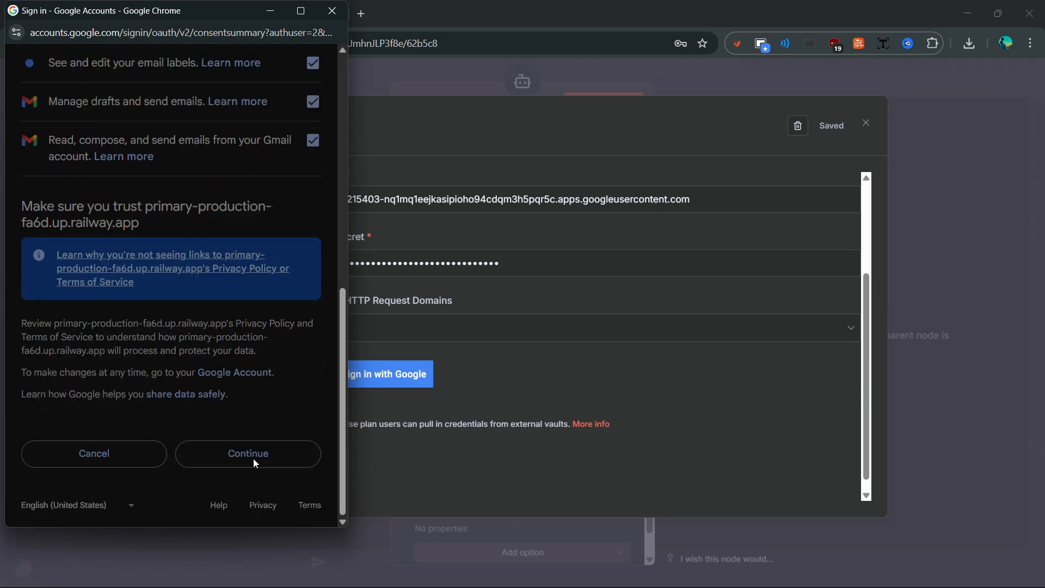
left_click(332, 10)
- Rename the Gmail credential to the owner's name and close the credential dialog
left_click(202, 119)
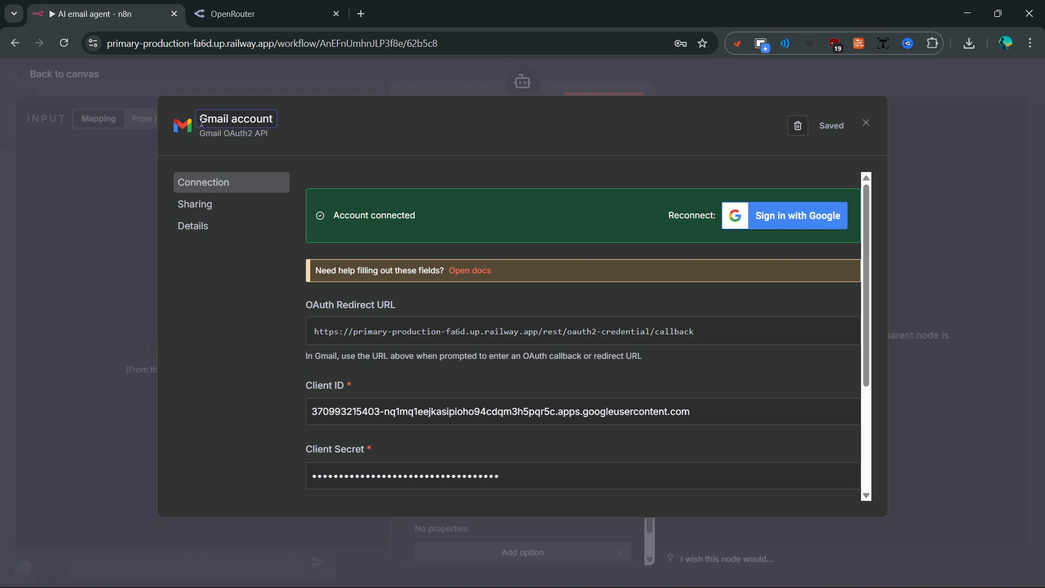
type("Nchamba")
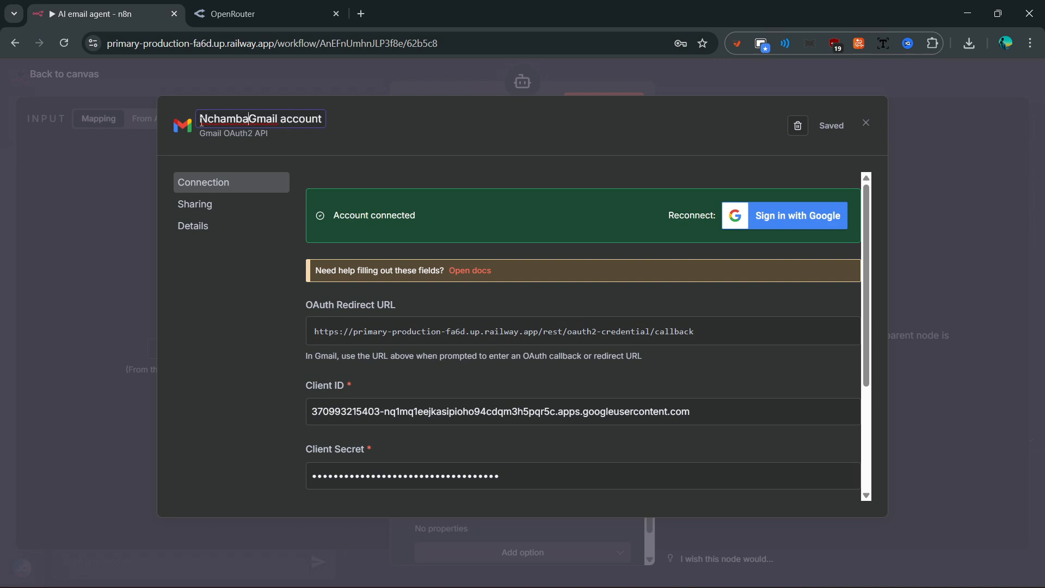
left_click(659, 159)
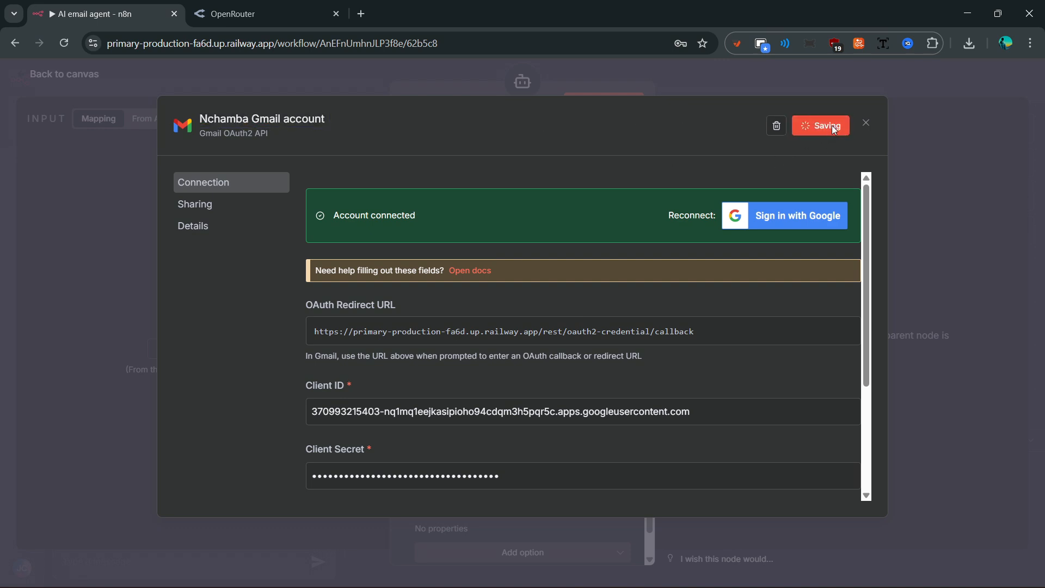
left_click(866, 125)
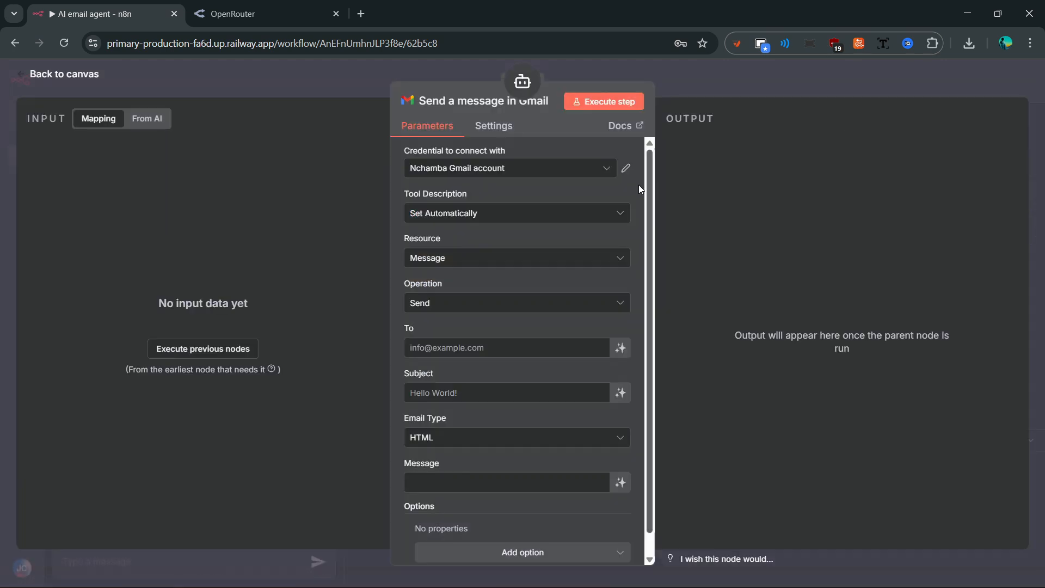
- Select the renamed Gmail credential and let the model define To, Subject and Message
left_click(604, 171)
left_click(484, 240)
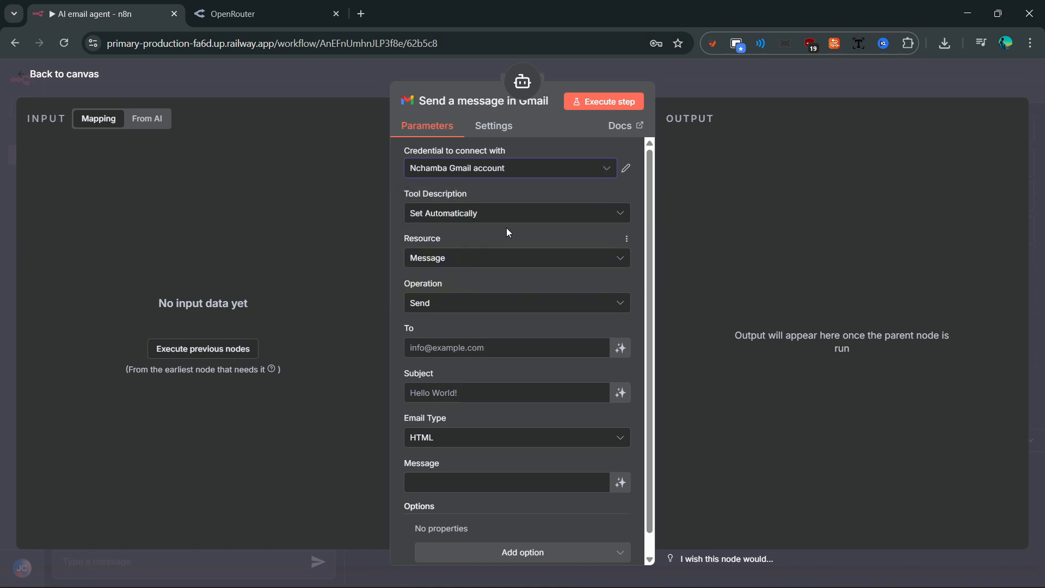
scroll(517, 275, "down", 1)
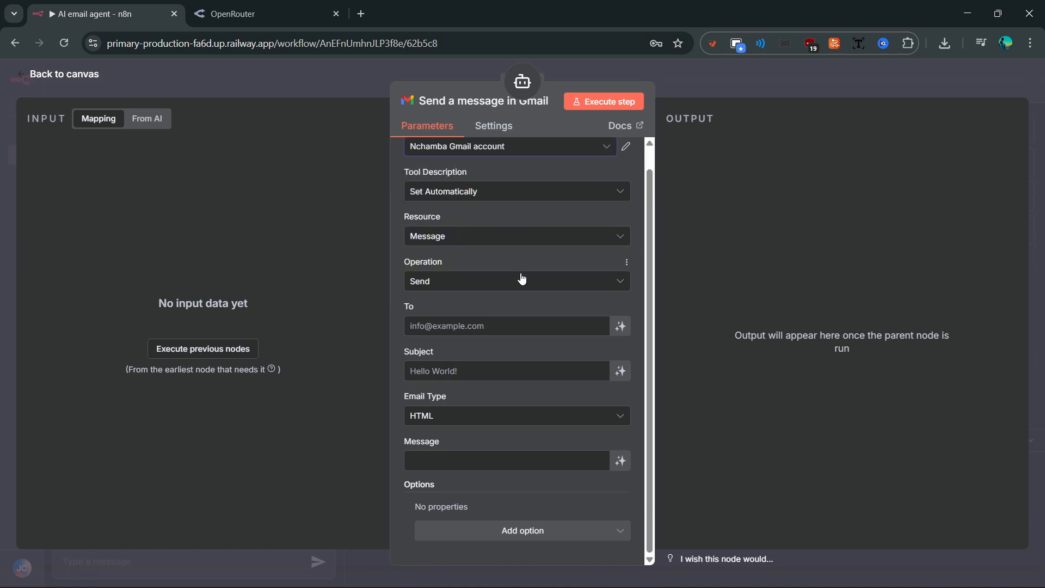
left_click(624, 329)
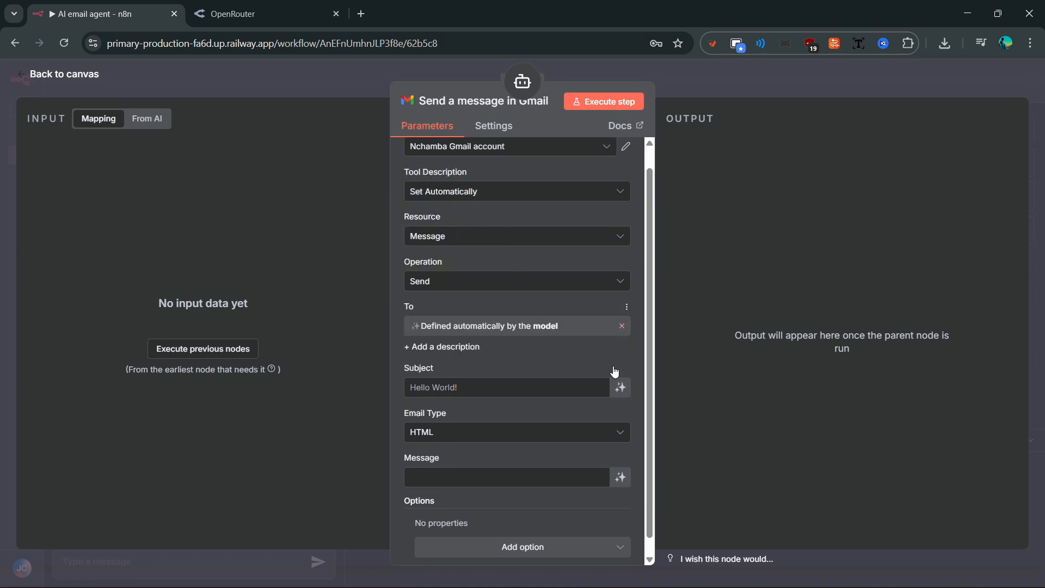
left_click(621, 392)
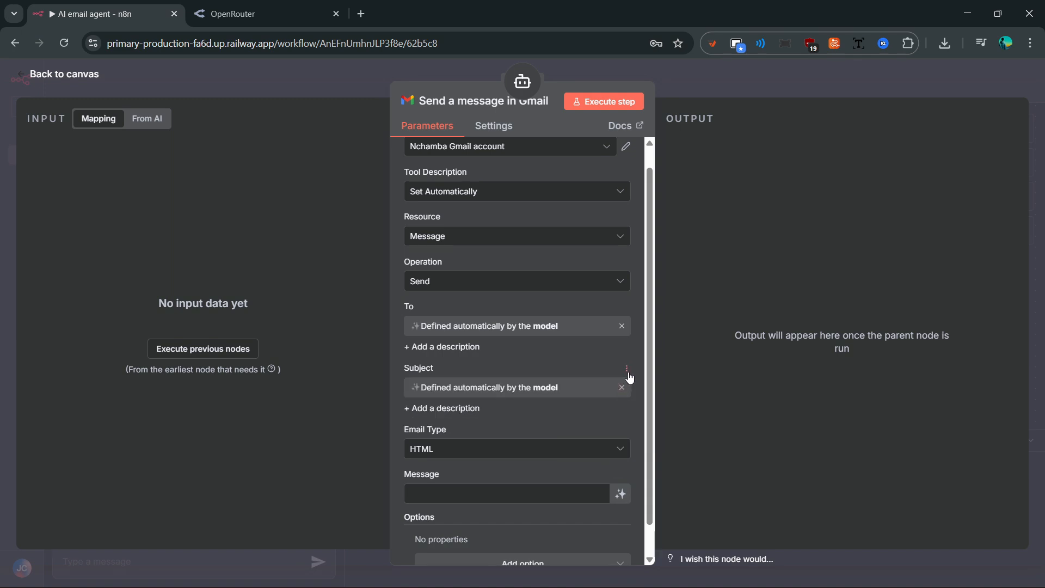
scroll(625, 408, "down", 1)
left_click(620, 461)
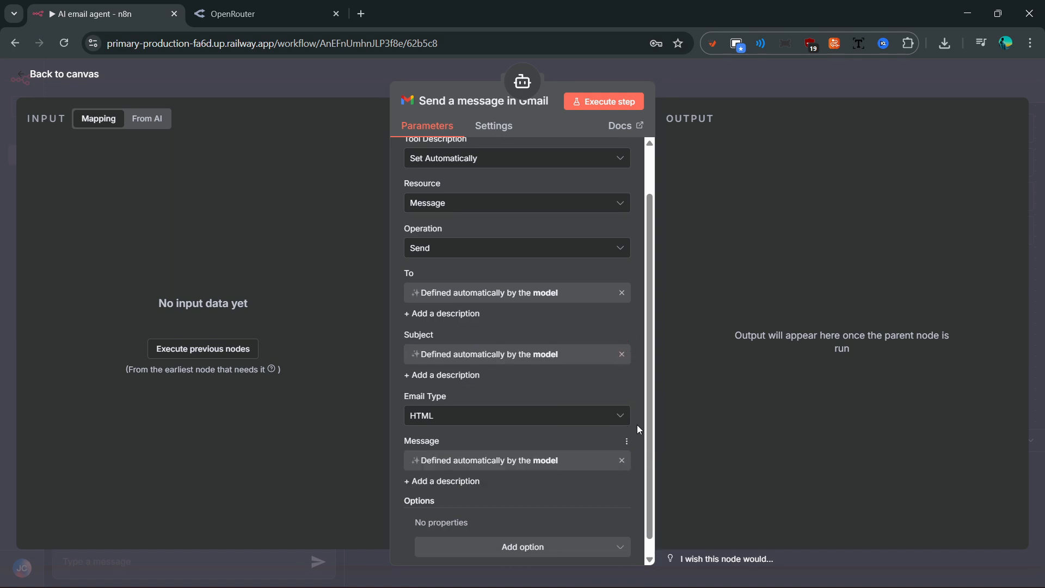
scroll(644, 397, "down", 1)
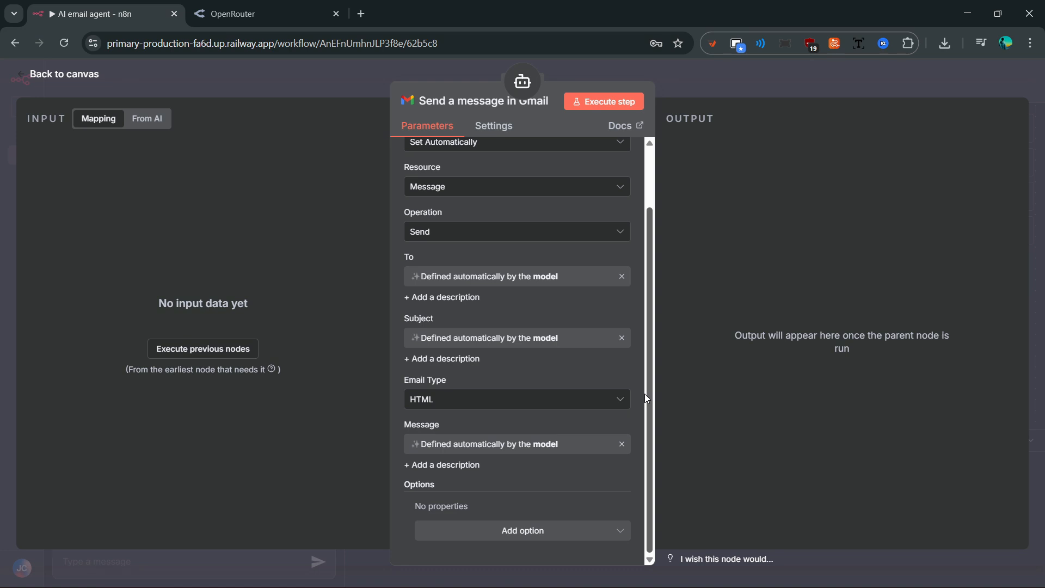
left_click(678, 77)
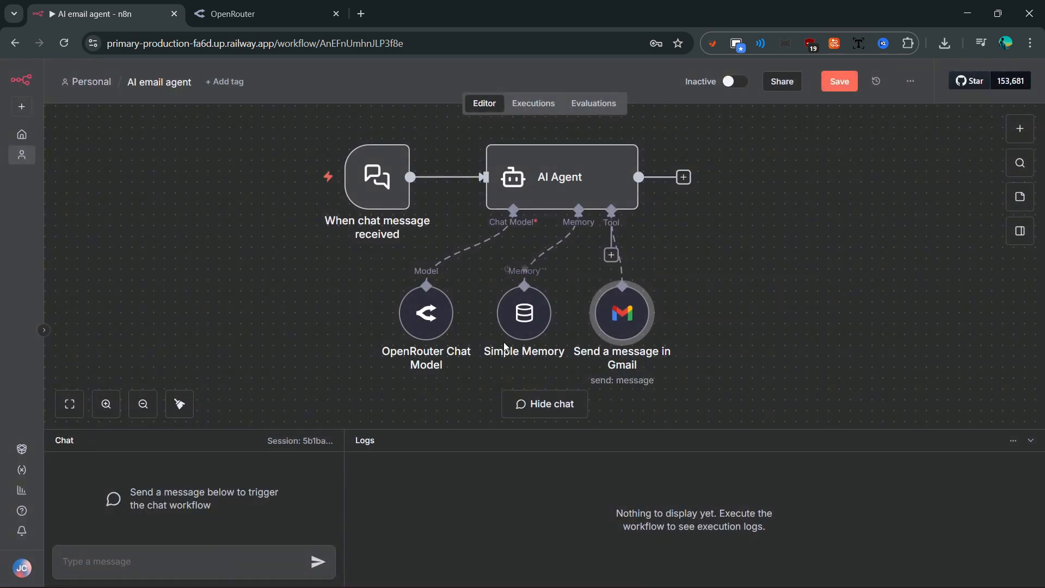
- Save the workflow and send the can't-attend-the-meeting email request through the chat
left_click(840, 83)
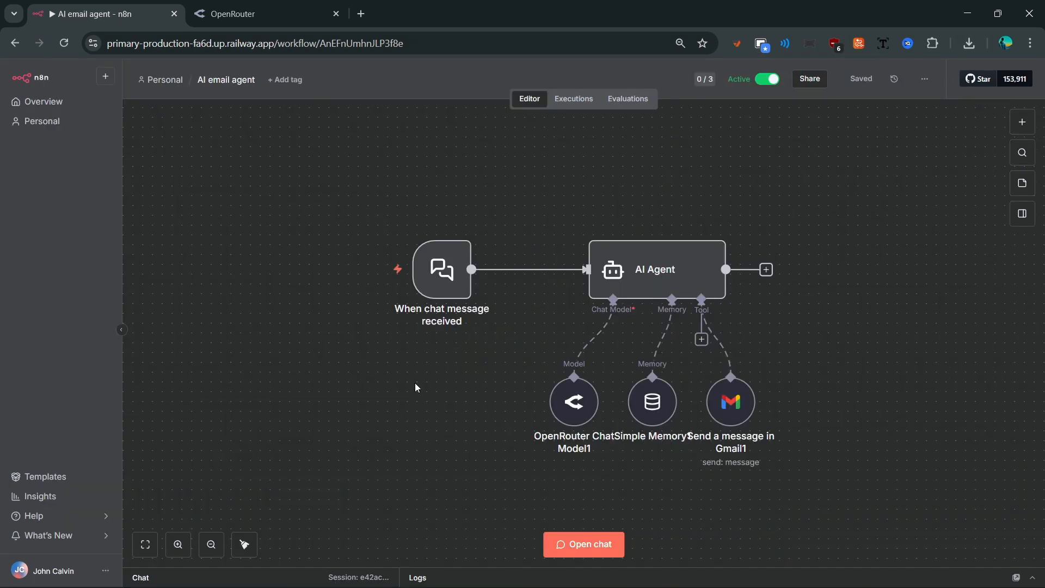
left_click(589, 551)
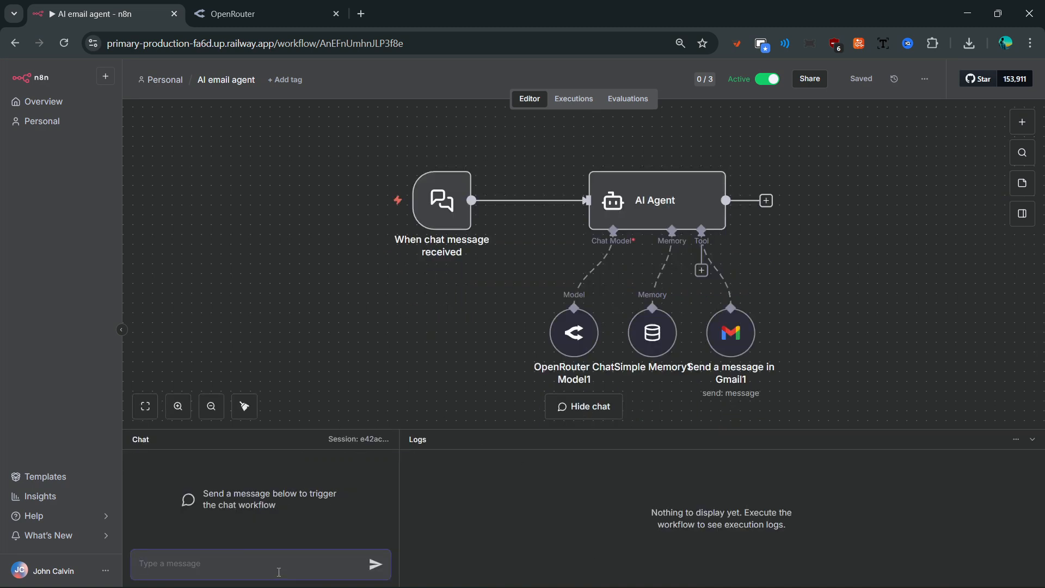
key("ctrl+v")
left_click(375, 569)
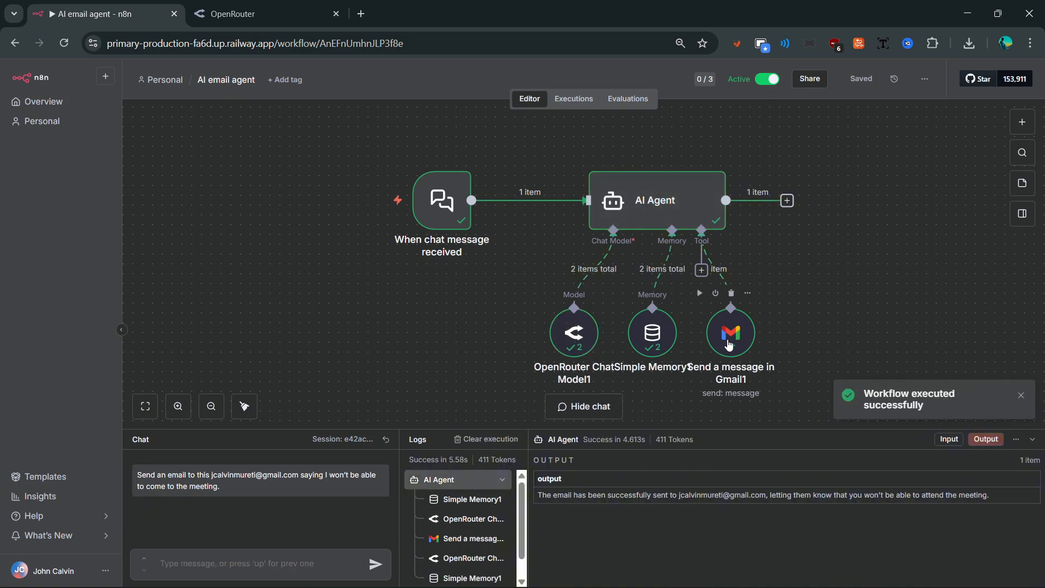
left_click(361, 14)
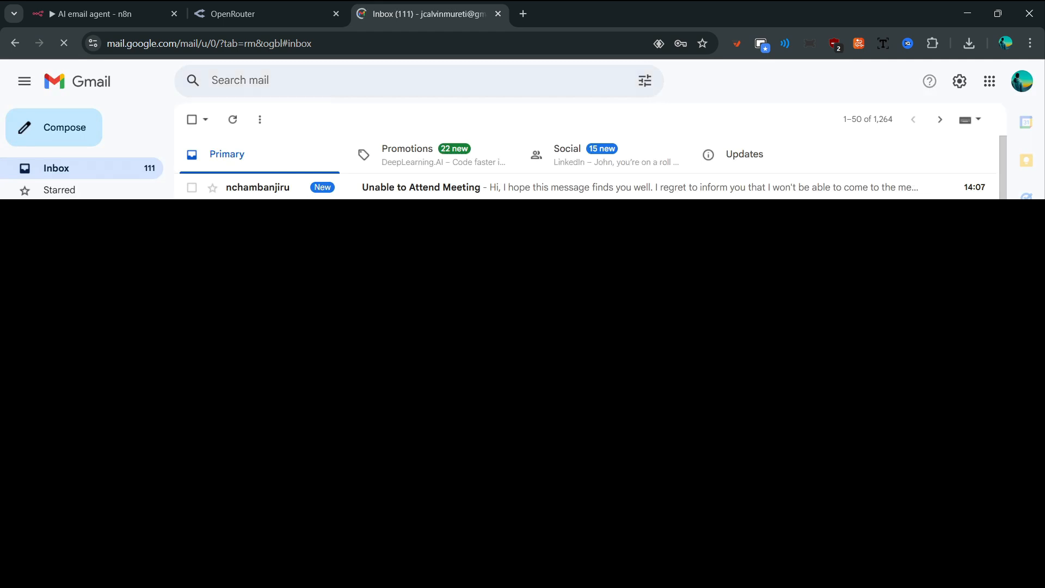
- Open the 'Unable to Attend Meeting' email in the Gmail inbox
left_click(398, 190)
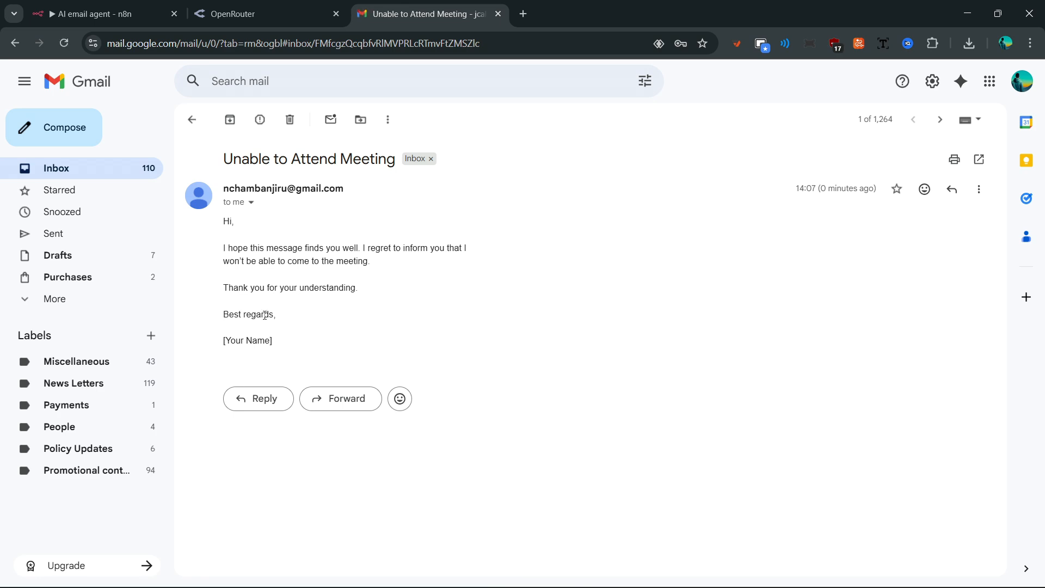
- Describe the Gmail node's Message field to always sign off 'Best regards' with the sender's name
key("ctrl+1")
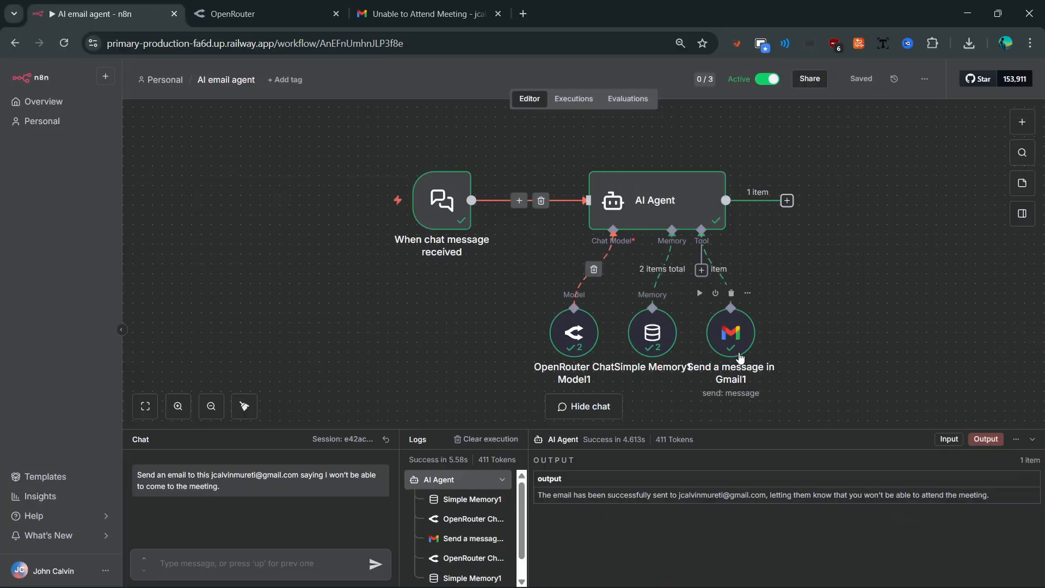
left_click(731, 344)
double_click(731, 344)
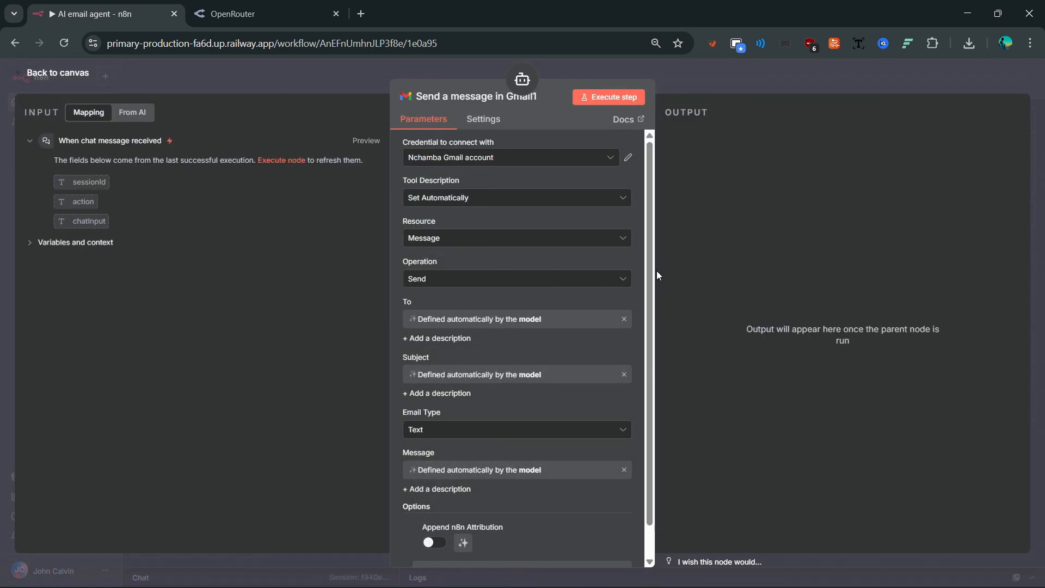
scroll(652, 265, "down", 2)
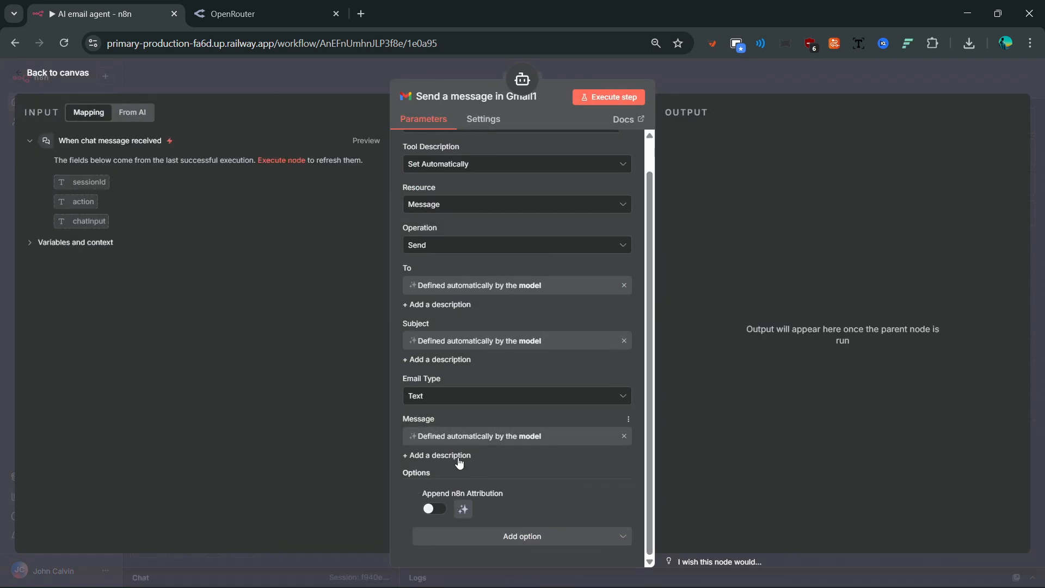
scroll(648, 374, "up", 1)
scroll(649, 374, "down", 1)
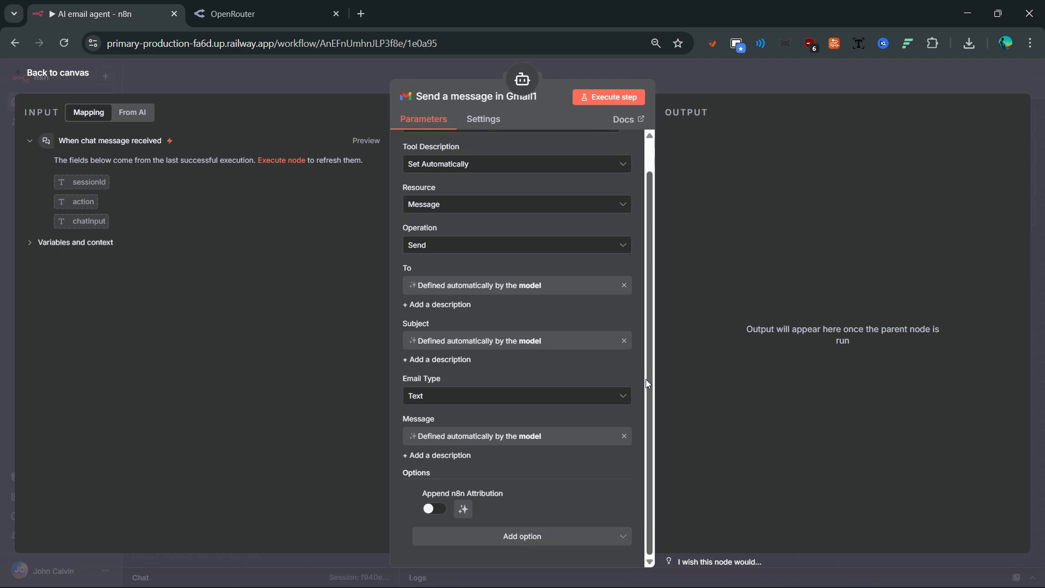
left_click(436, 455)
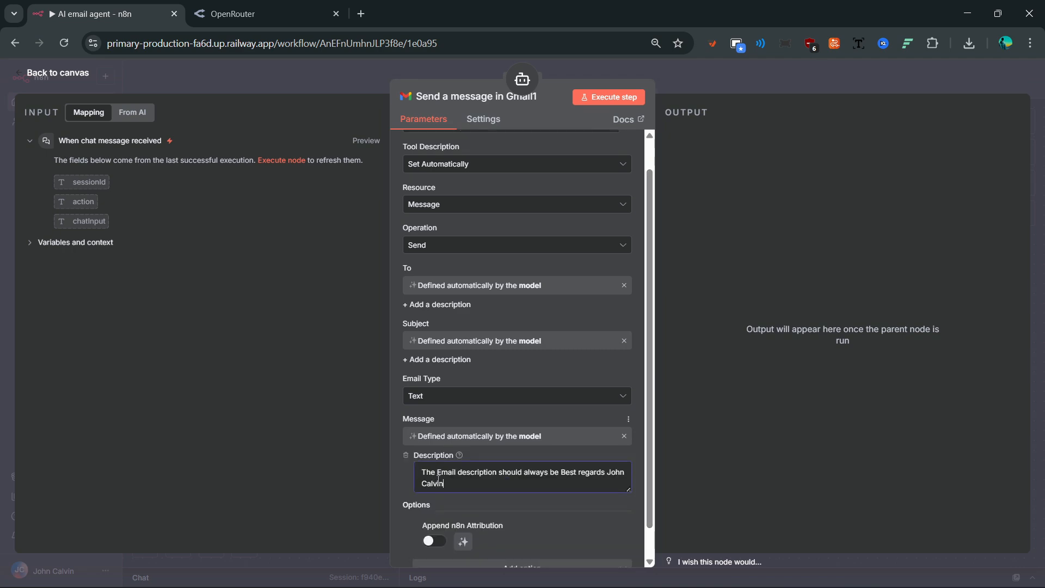
key("Escape")
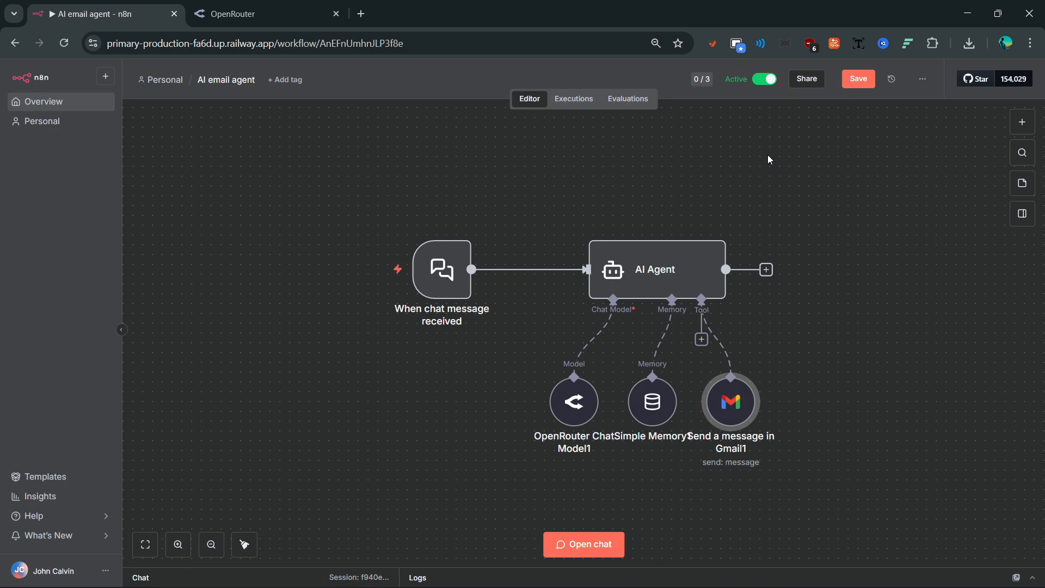
- Save the workflow and send the meeting confirmation request through the chat
left_click(868, 81)
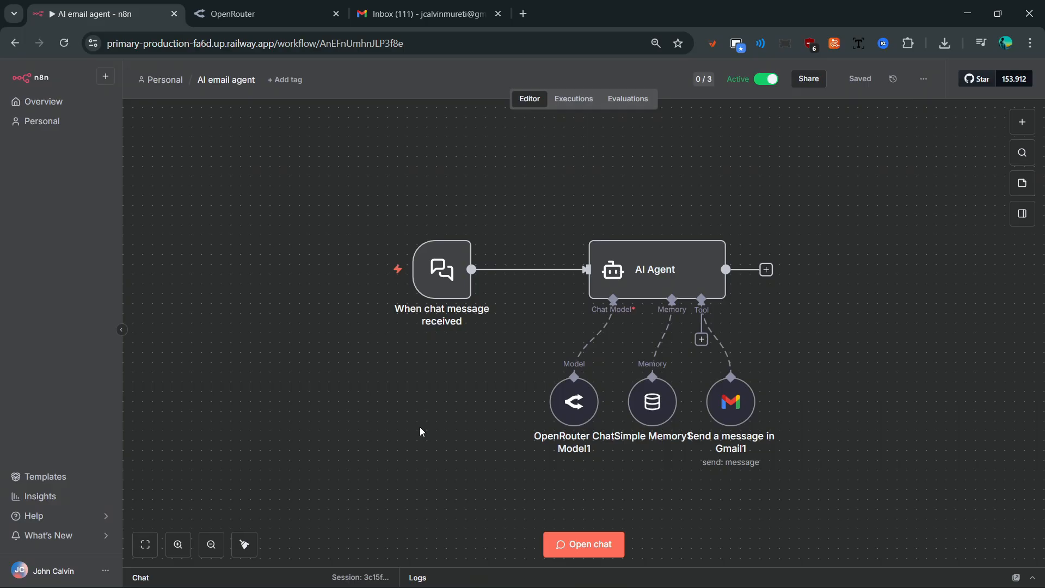
left_click(579, 534)
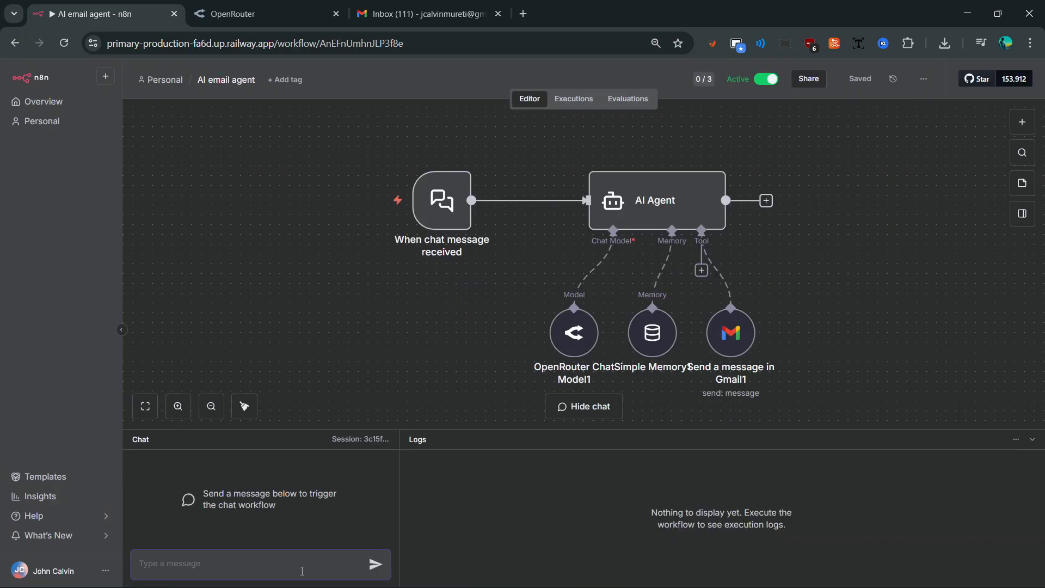
key("ctrl+v")
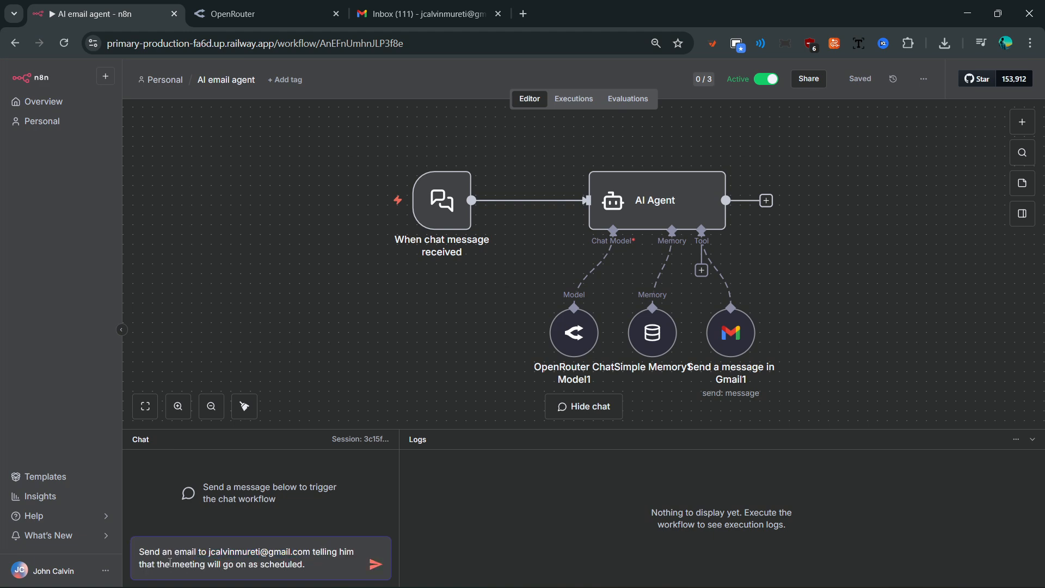
left_click(375, 565)
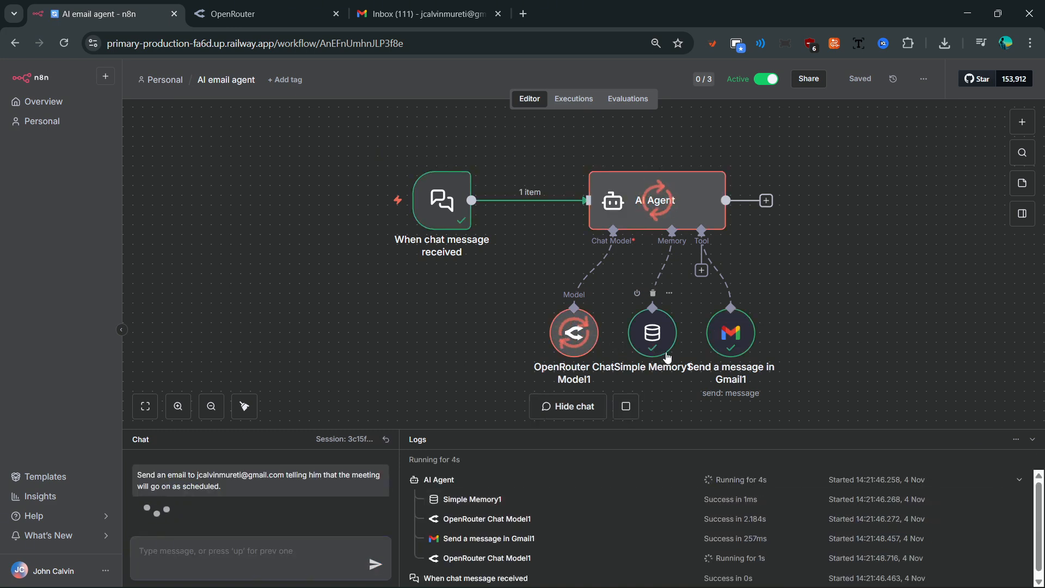
left_click(419, 13)
- Review the Meeting Confirmation email's body and signed sign-off, then close the Gmail tab
left_click(340, 191)
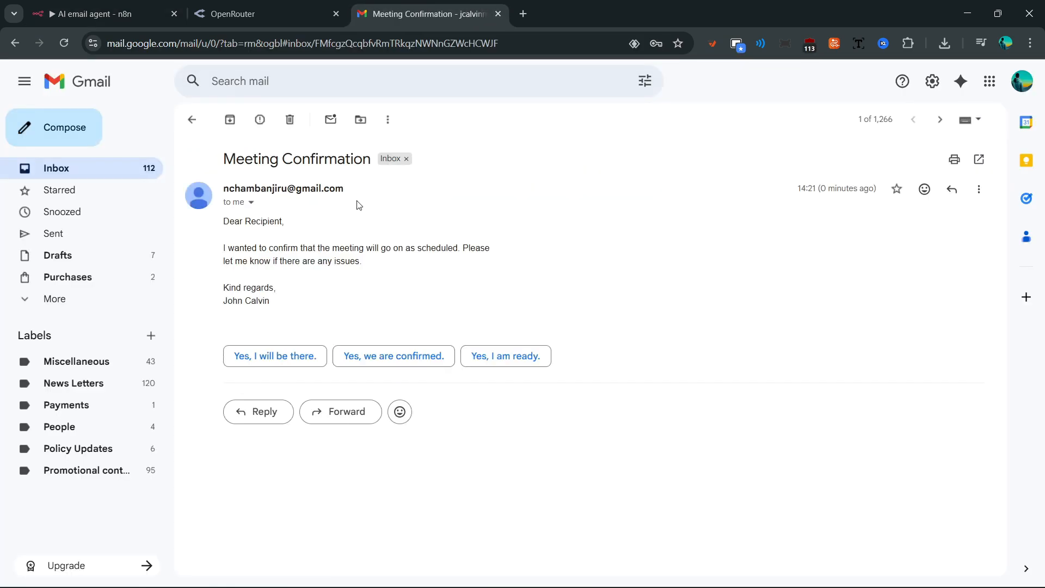
left_click_drag(228, 248, 467, 243)
left_click_drag(236, 261, 352, 261)
left_click(259, 281)
left_click_drag(225, 288, 286, 302)
left_click(281, 311)
key("ctrl+w")
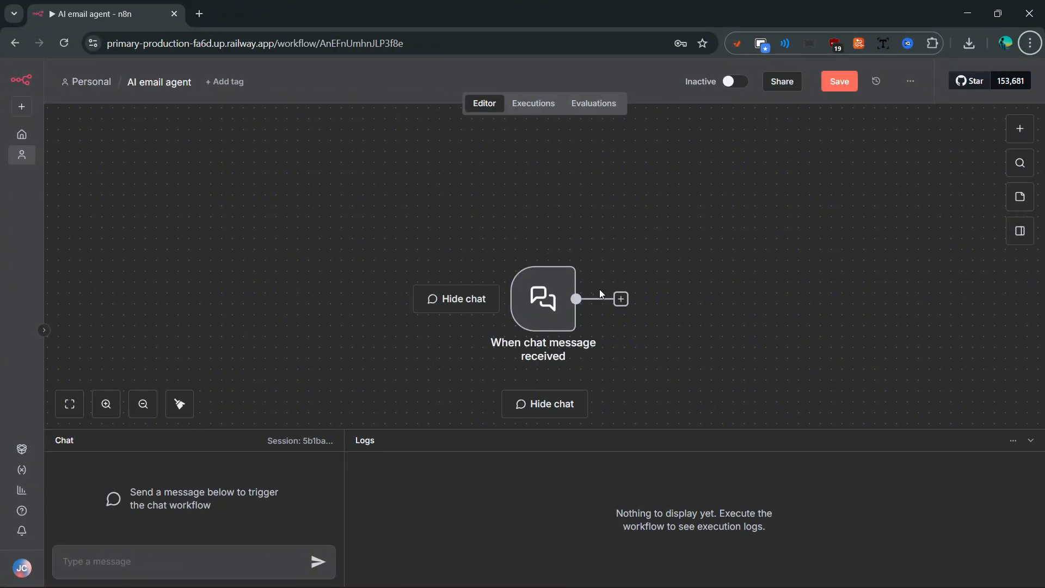
- Open the add-node panel from the chat trigger and browse the AI node category
left_click(623, 301)
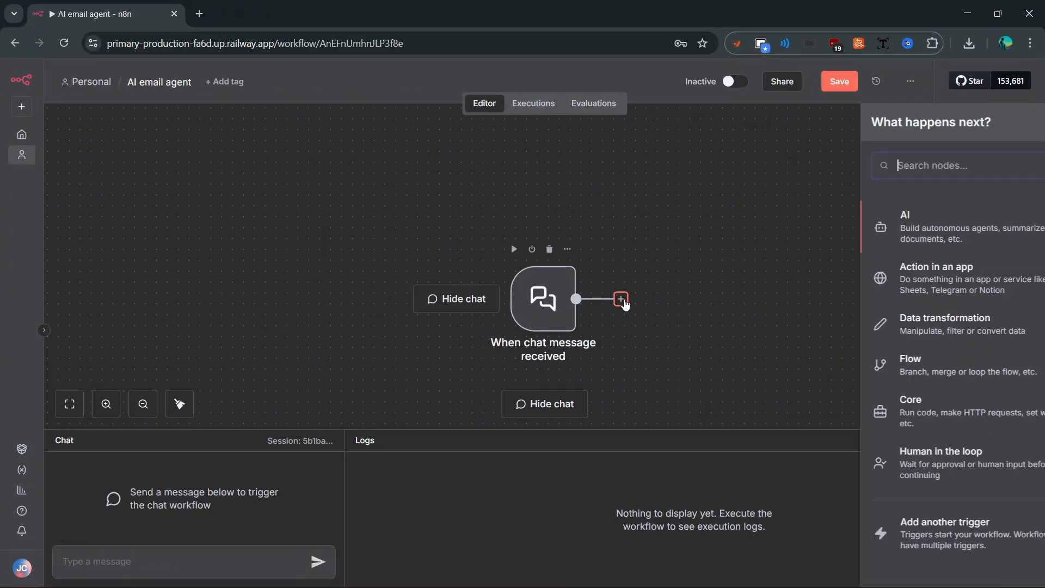
left_click(875, 233)
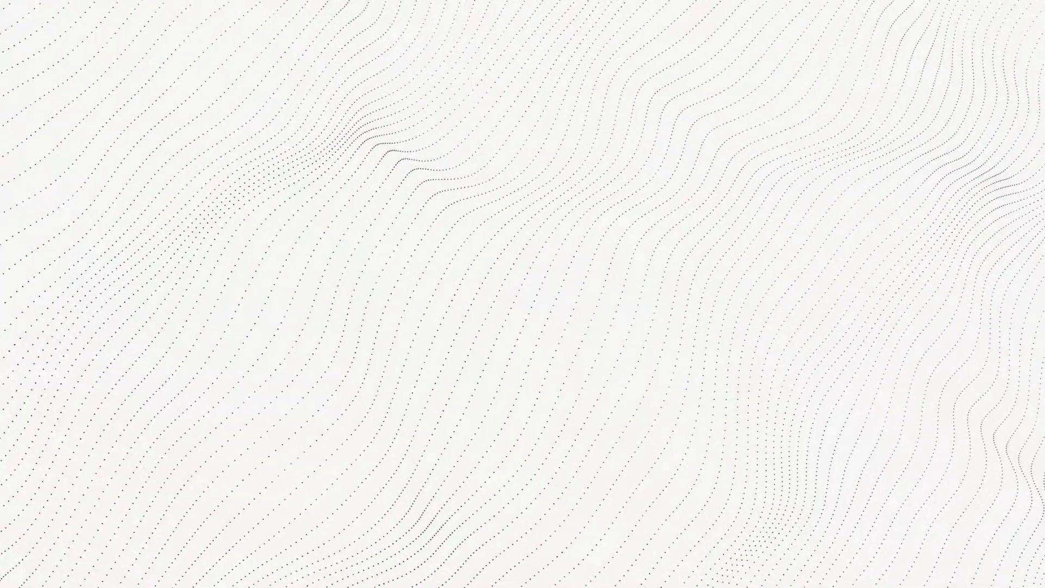